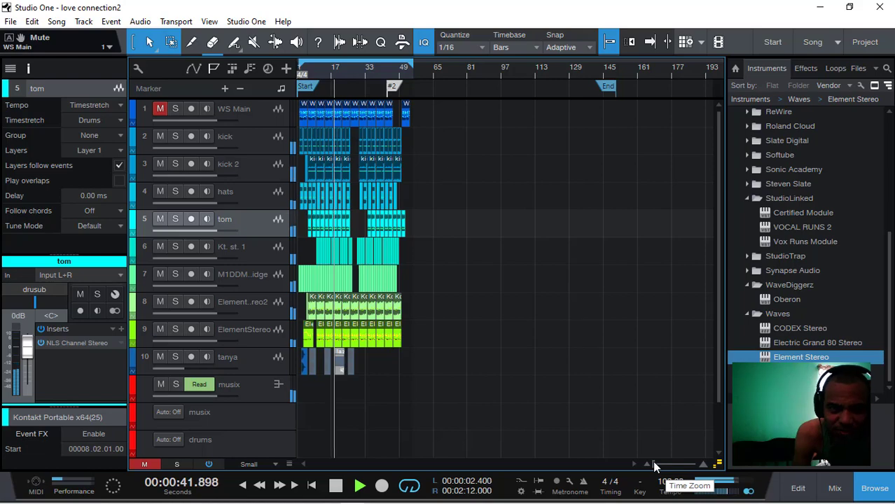
# - Unmute the WS Main track, play the song from the start, and select that track
pyautogui.moveTo(653, 461); pyautogui.dragTo(654, 462)
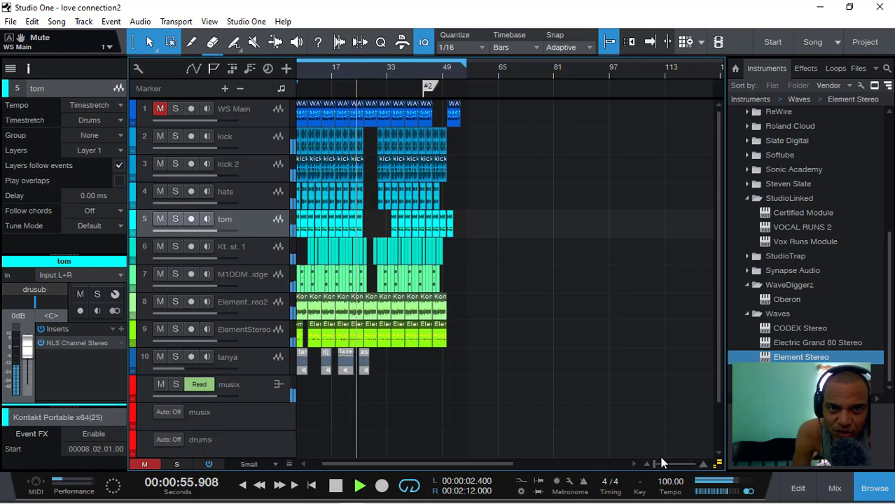
pyautogui.moveTo(655, 461); pyautogui.dragTo(657, 462)
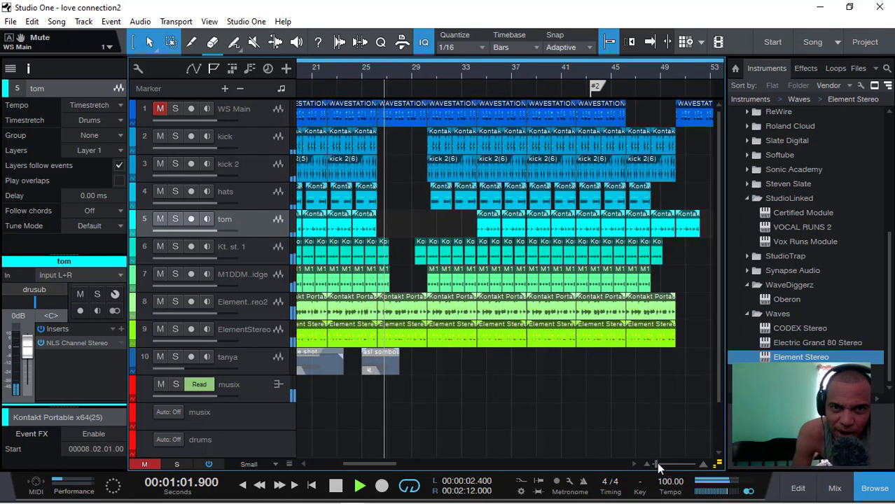
pyautogui.moveTo(654, 462)
pyautogui.mouseDown()
pyautogui.moveTo(640, 458)
pyautogui.moveTo(655, 463)
pyautogui.mouseUp()
pyautogui.moveTo(437, 465); pyautogui.dragTo(282, 448)
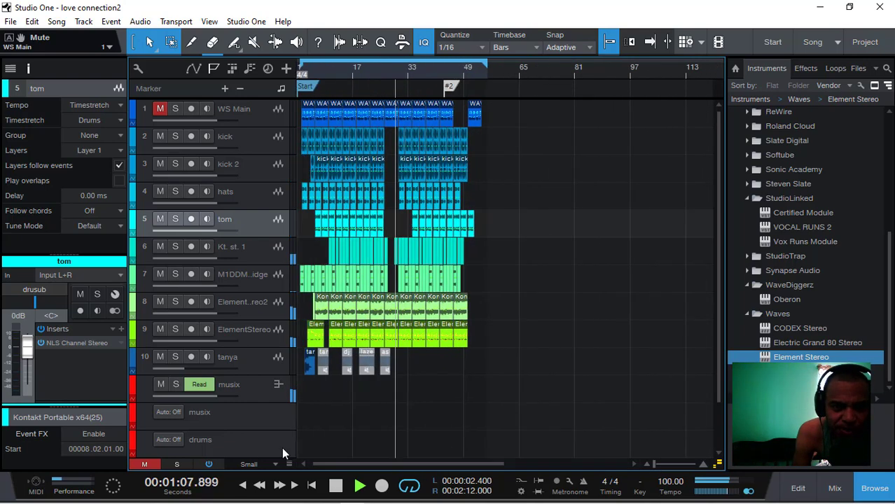
pyautogui.click(145, 465)
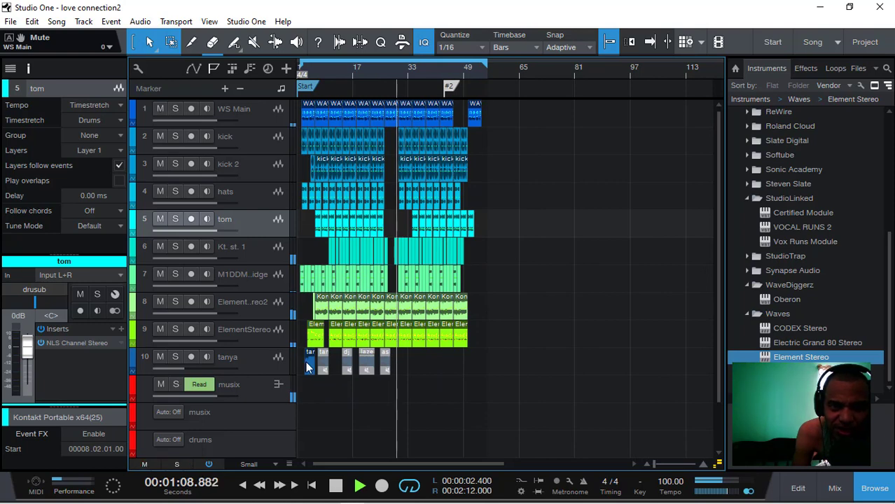
pyautogui.click(304, 74)
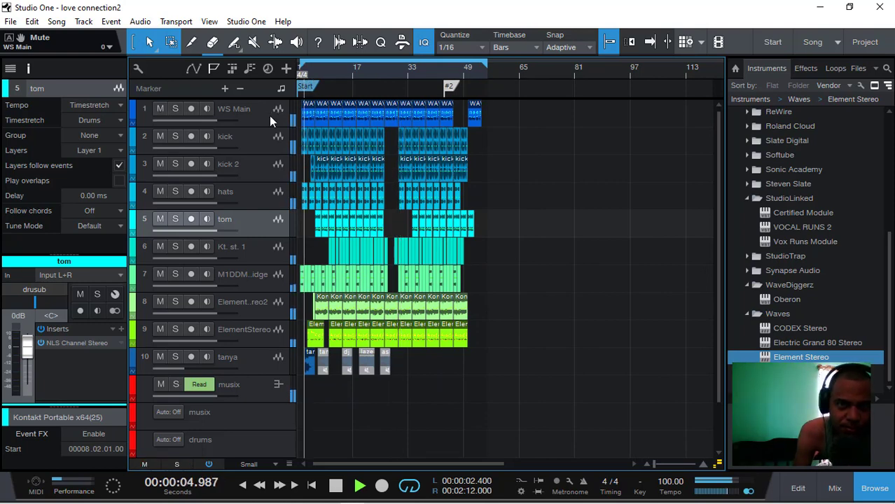
pyautogui.click(267, 116)
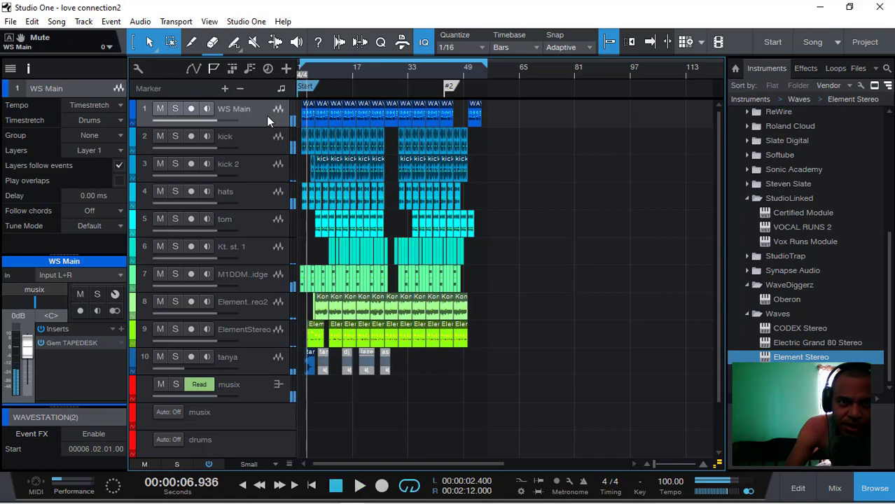
# - Open the Decapitator insert on the drusub bus and keep its window pinned beside the track list in the arrangement
pyautogui.click(835, 489)
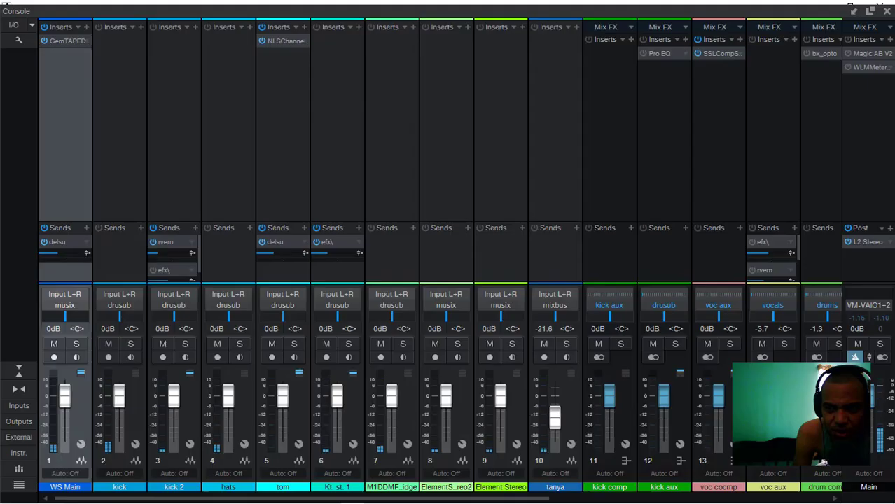
pyautogui.moveTo(510, 498); pyautogui.dragTo(723, 476)
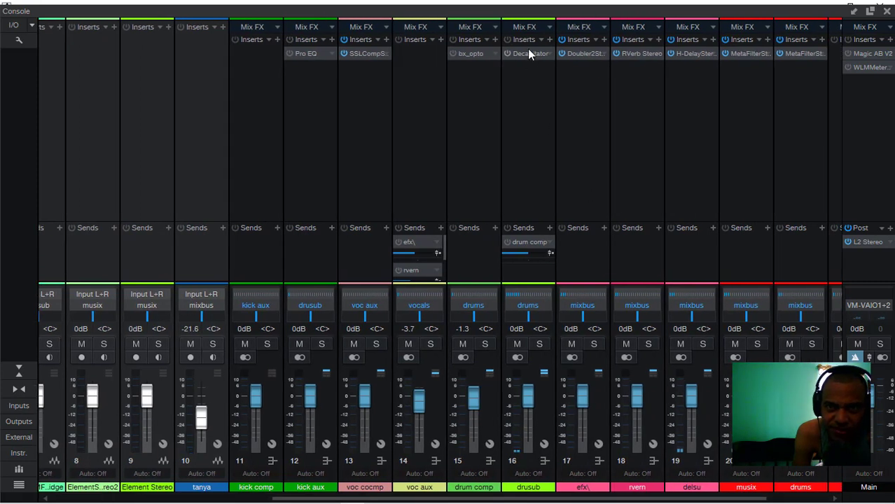
pyautogui.click(525, 55)
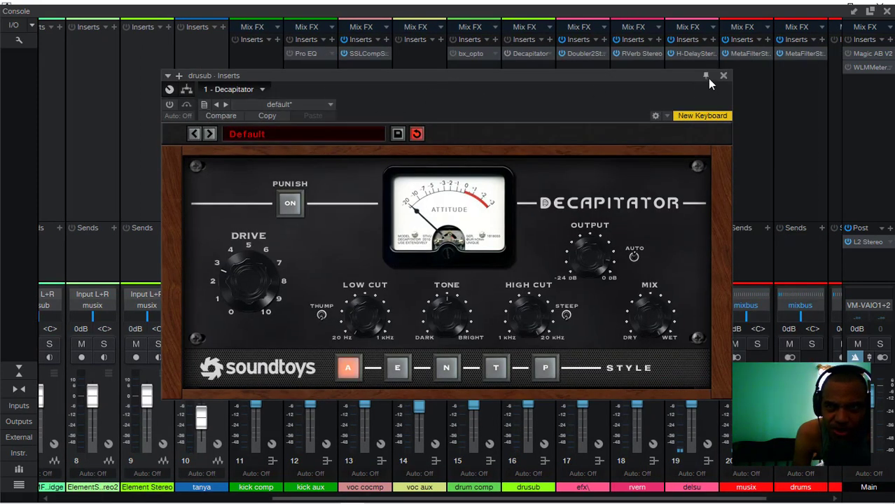
pyautogui.moveTo(674, 82); pyautogui.dragTo(731, 82)
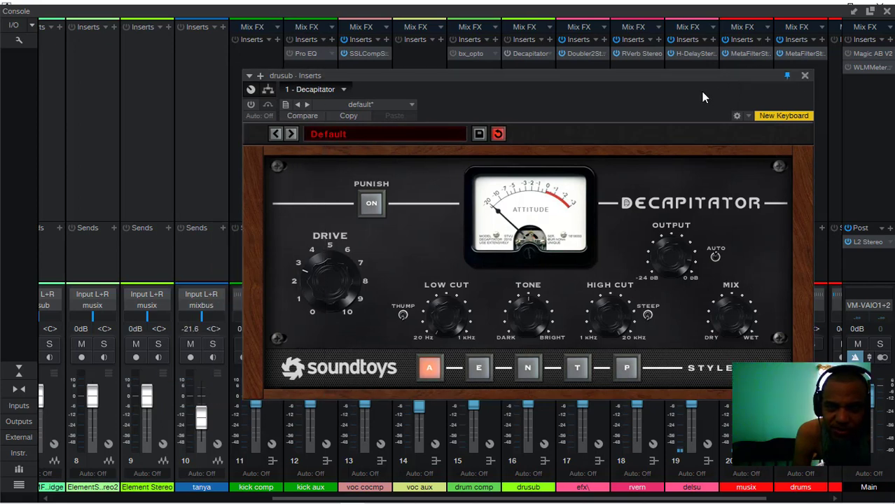
pyautogui.click(886, 12)
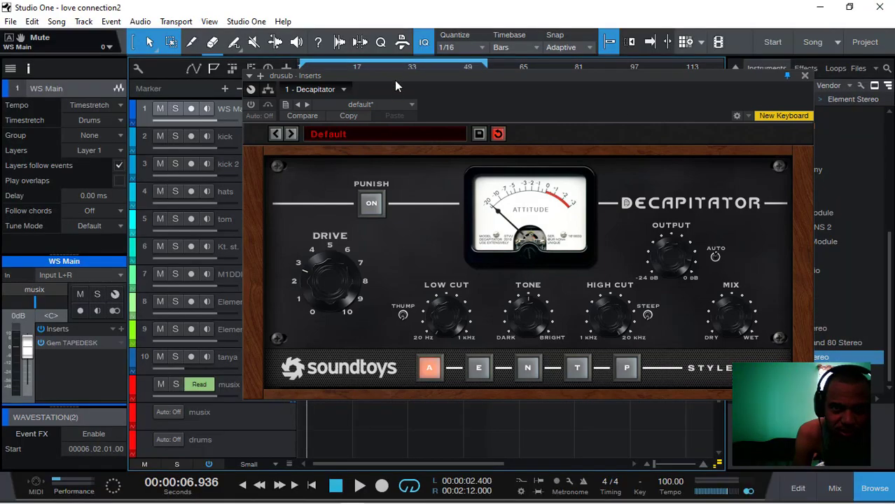
pyautogui.moveTo(395, 80); pyautogui.dragTo(485, 82)
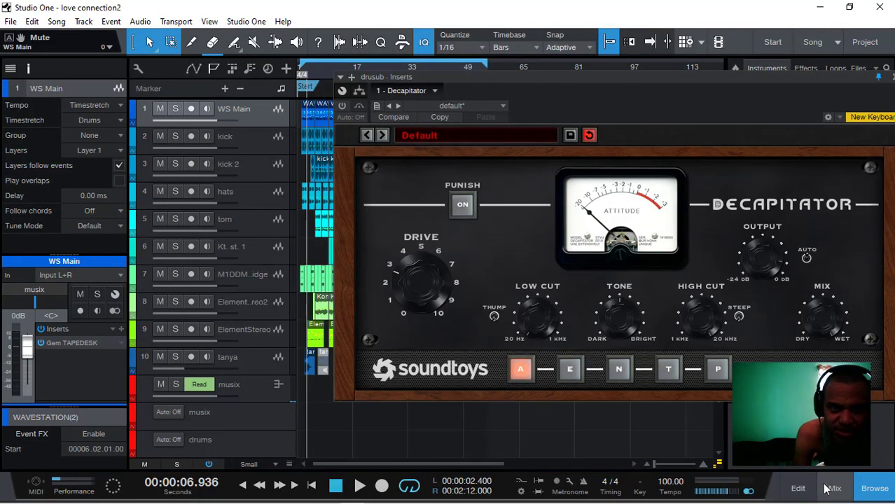
# - Open the Gem TAPEDESK insert on the WS Main track and switch off the plug-in's internal power
pyautogui.click(60, 344)
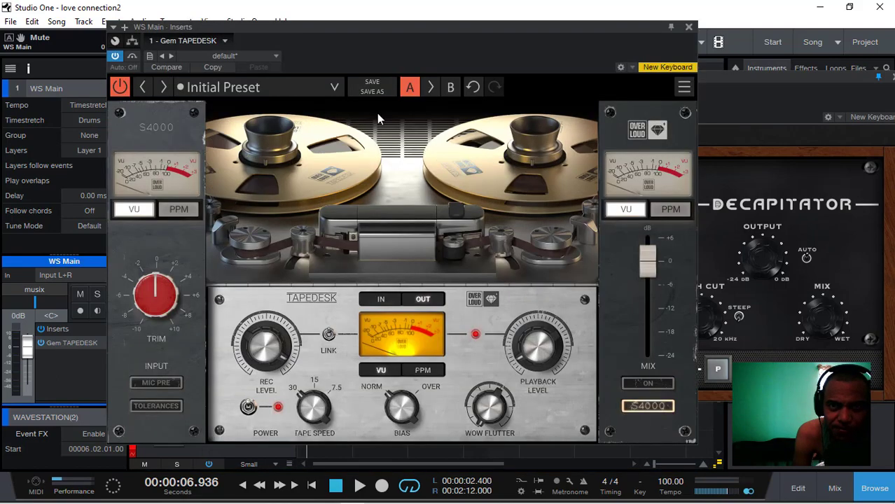
pyautogui.moveTo(426, 27); pyautogui.dragTo(352, 32)
pyautogui.click(45, 92)
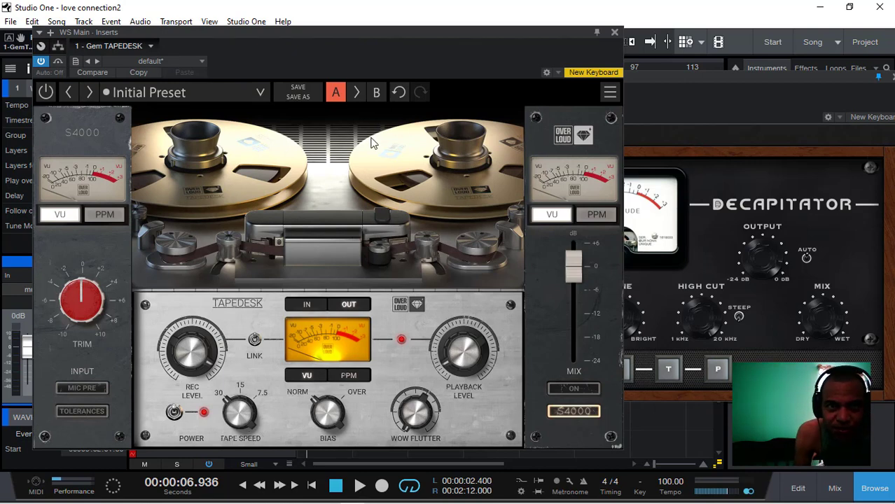
pyautogui.moveTo(371, 31); pyautogui.dragTo(356, 22)
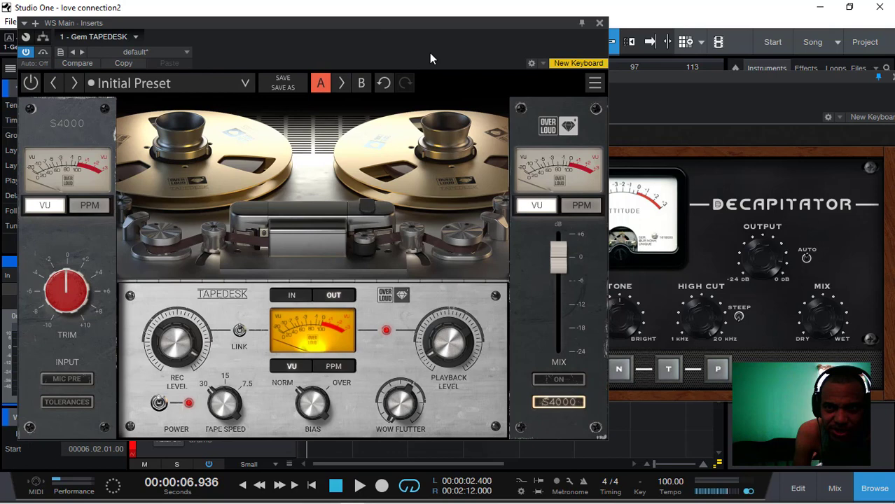
# - Compare the Decapitator and Gem TAPEDESK interfaces by alternating between them, and close both plug-in windows
pyautogui.click(640, 79)
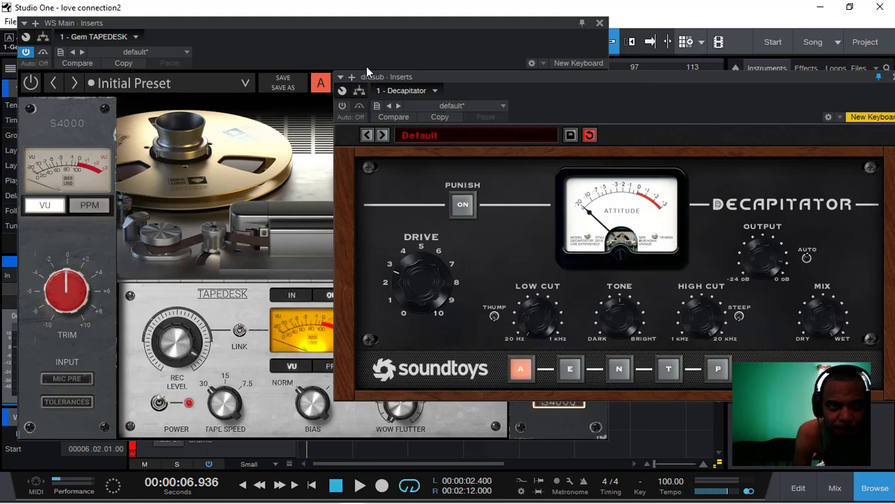
pyautogui.click(349, 25)
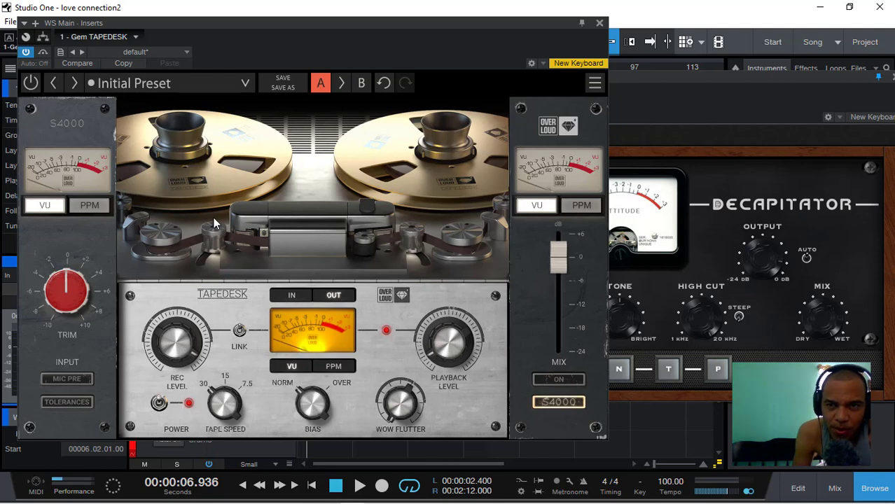
pyautogui.click(678, 114)
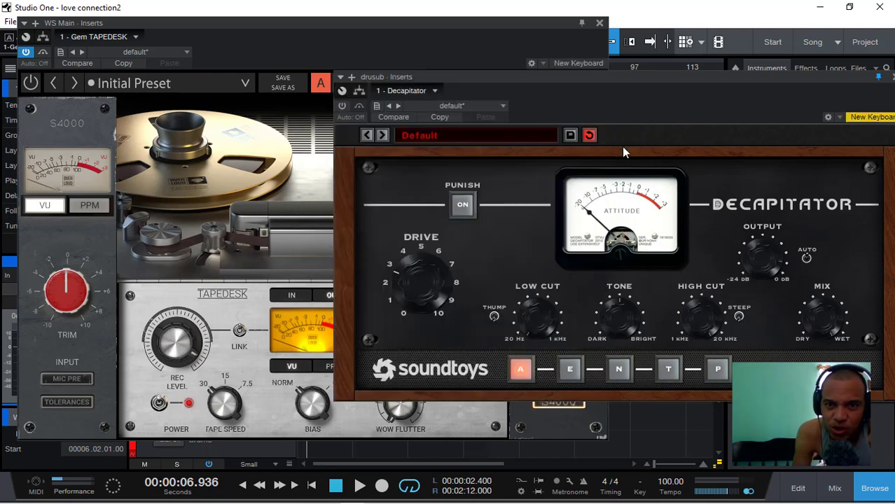
pyautogui.moveTo(535, 77); pyautogui.dragTo(459, 81)
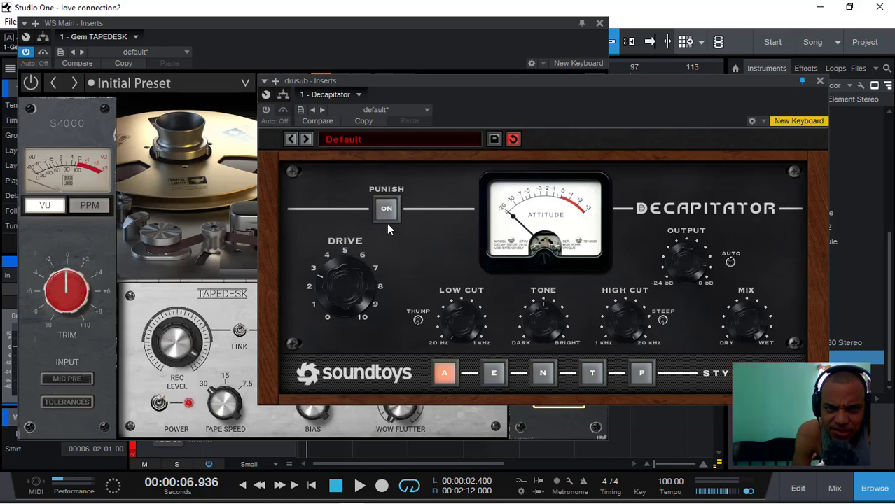
pyautogui.click(821, 82)
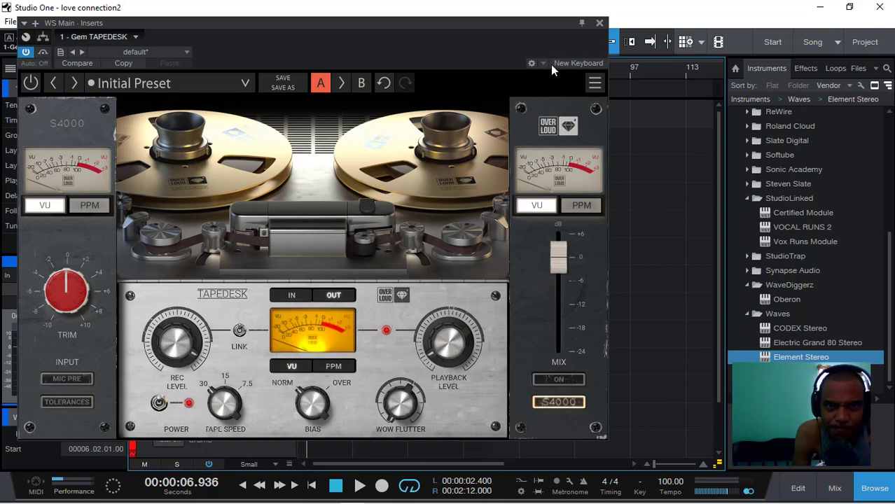
pyautogui.click(600, 22)
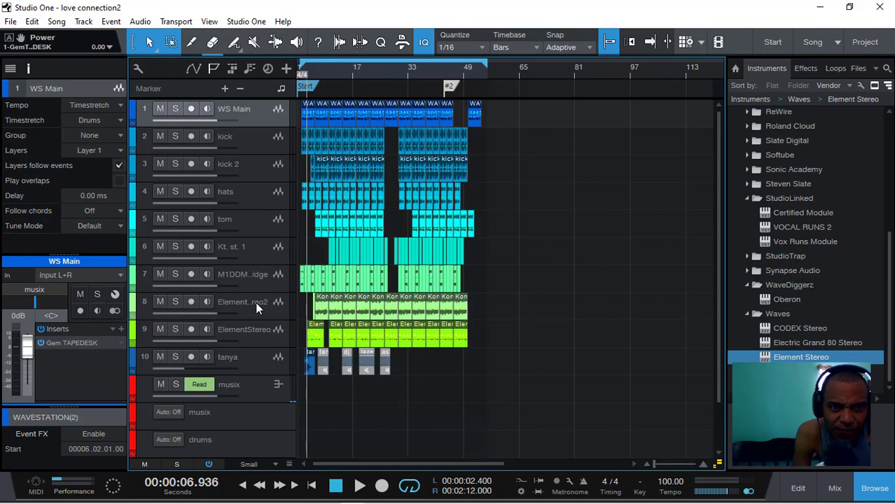
# - Set the Drive of the NLS Channel insert on the tom channel to 6.8 and return to the arrangement
pyautogui.click(835, 488)
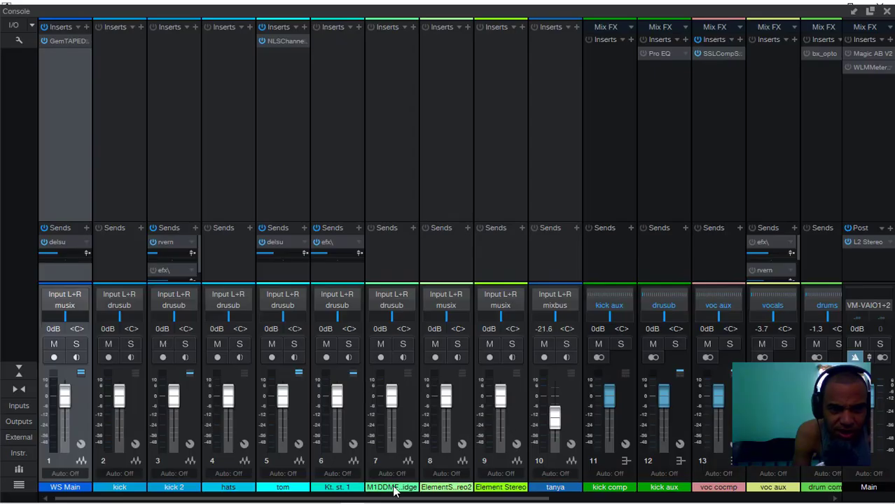
pyautogui.moveTo(396, 499); pyautogui.dragTo(299, 499)
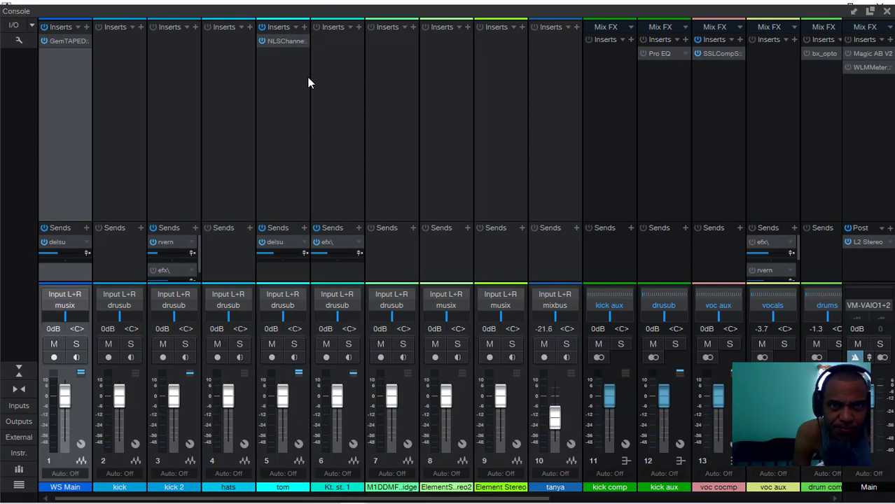
pyautogui.click(287, 42)
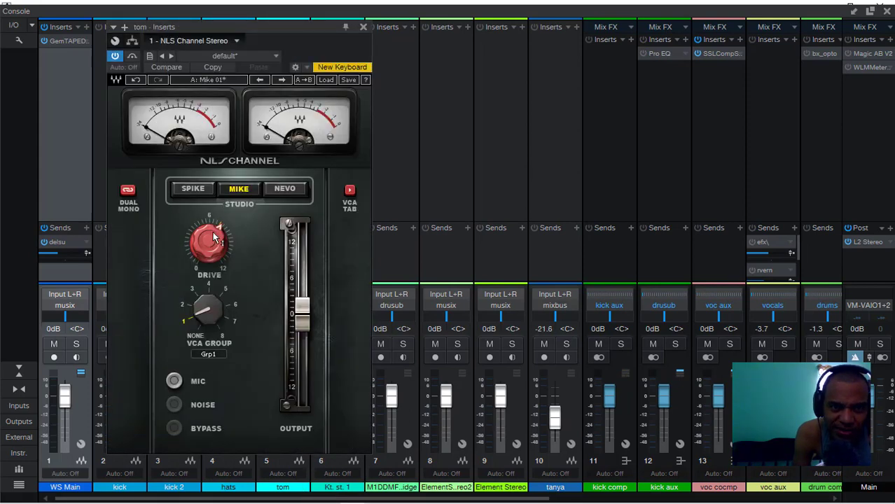
pyautogui.moveTo(210, 243)
pyautogui.mouseDown()
pyautogui.moveTo(211, 251)
pyautogui.moveTo(211, 238)
pyautogui.mouseUp()
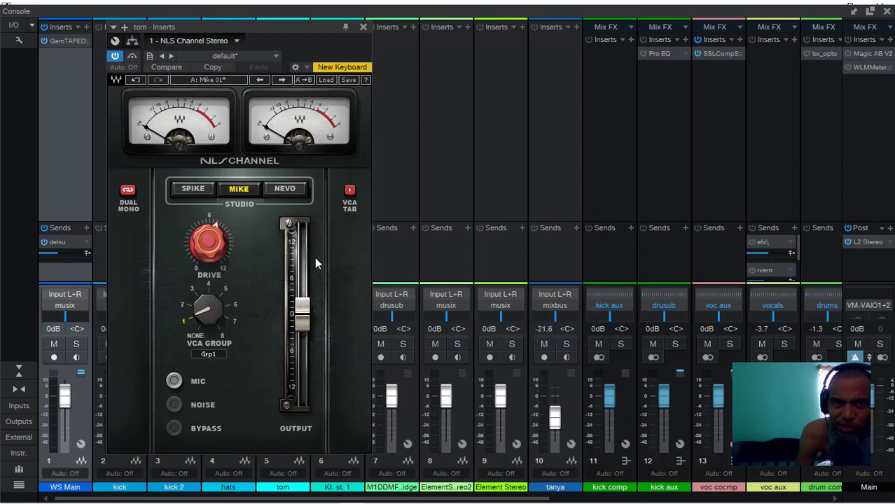
pyautogui.click(363, 27)
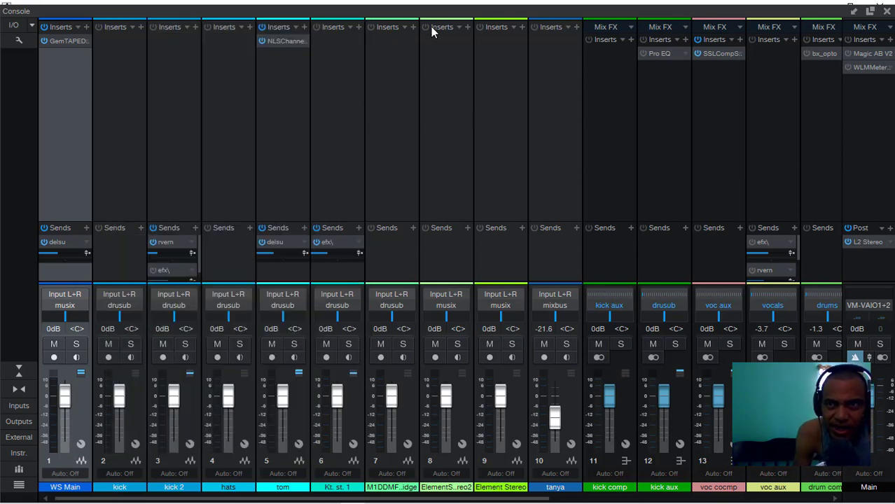
pyautogui.click(887, 12)
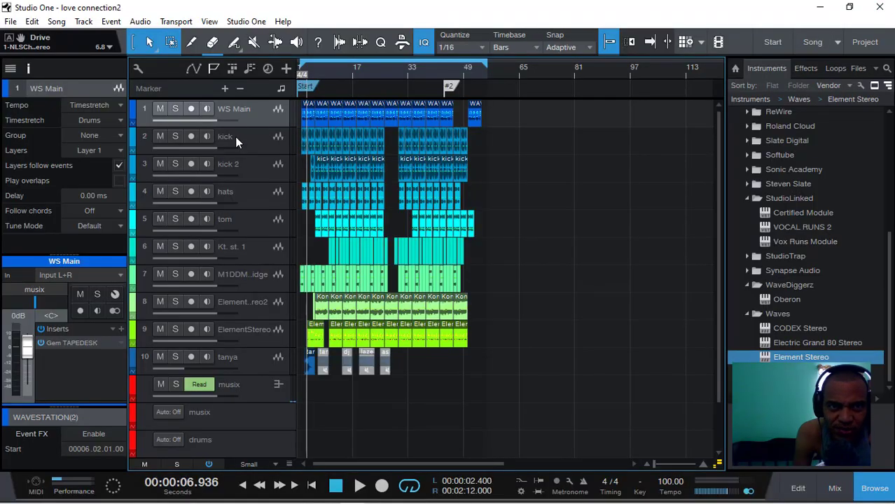
# - Solo the WS Main track and play it from the start with its Gem TAPEDESK insert open
pyautogui.click(176, 109)
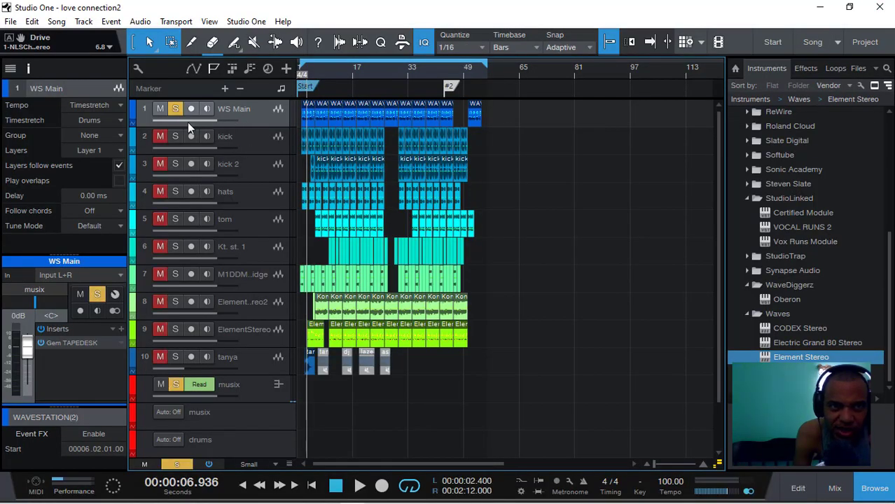
pyautogui.click(83, 343)
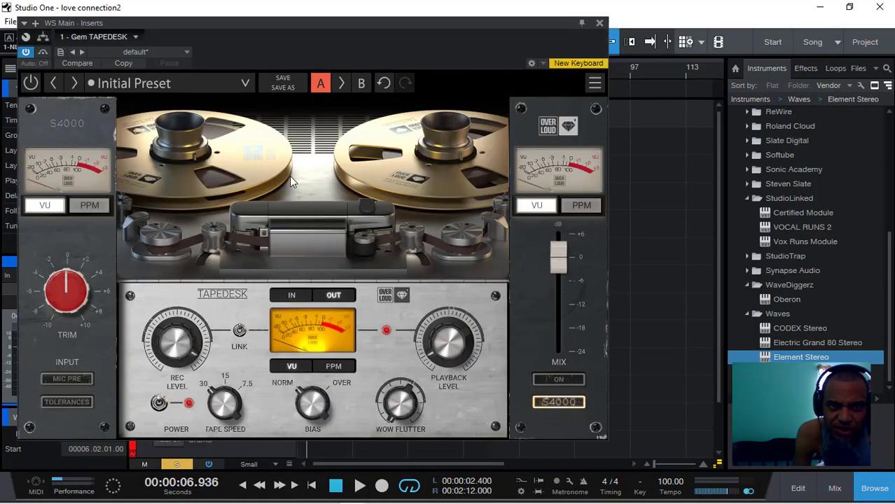
pyautogui.moveTo(325, 23); pyautogui.dragTo(618, 22)
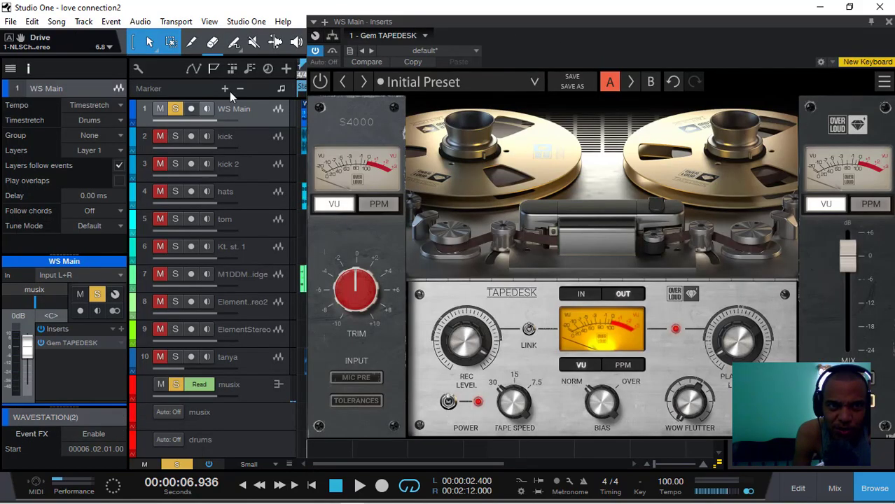
pyautogui.moveTo(475, 35); pyautogui.dragTo(475, 35)
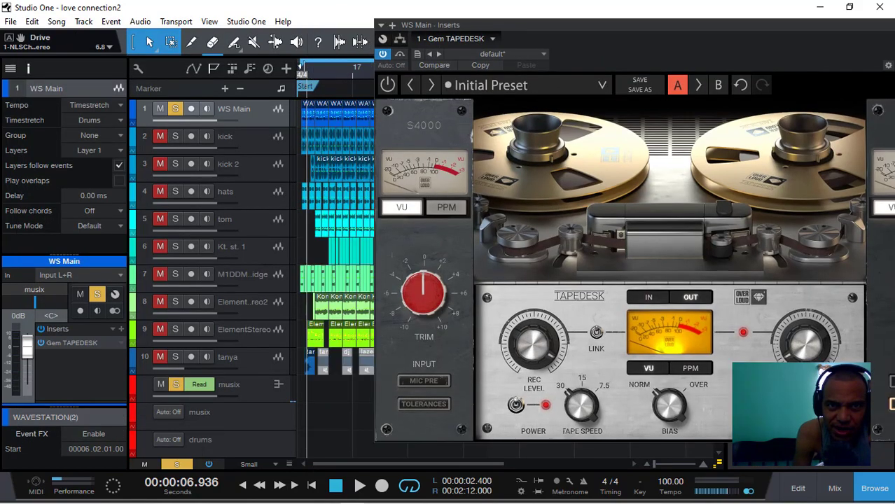
pyautogui.click(304, 67)
pyautogui.press('space')
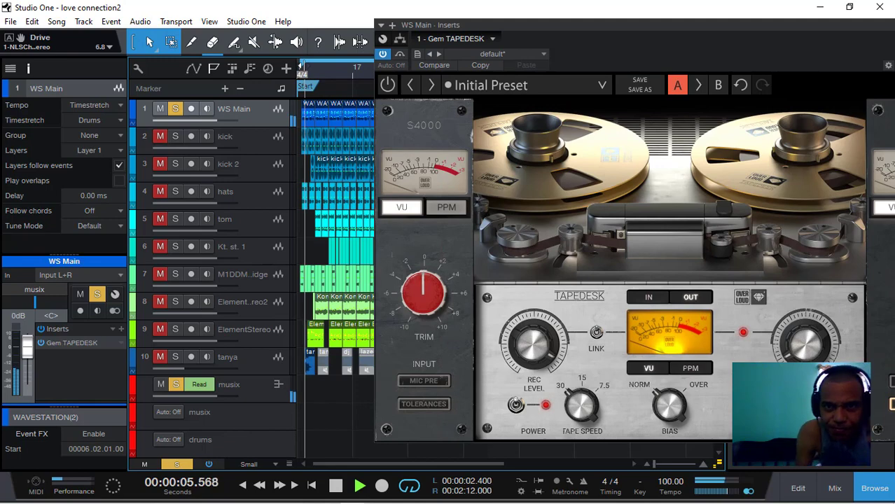
# - Set the Gem TAPEDESK's Tape Speed to 1.00 on the WS Main track while the song plays
pyautogui.moveTo(522, 22); pyautogui.dragTo(387, 22)
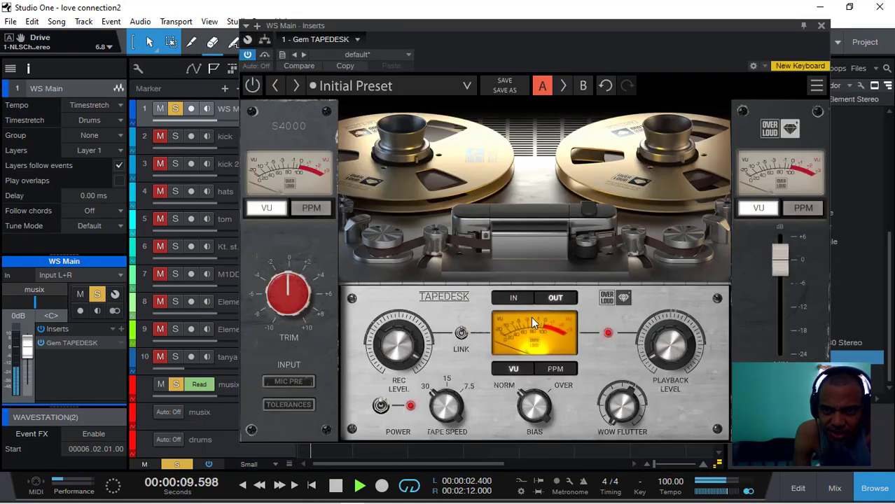
pyautogui.click(445, 413)
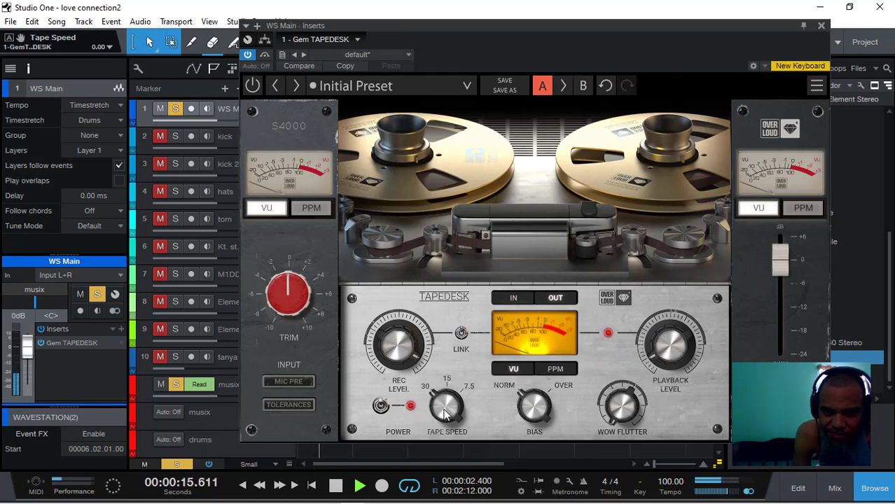
pyautogui.moveTo(445, 413); pyautogui.dragTo(446, 399)
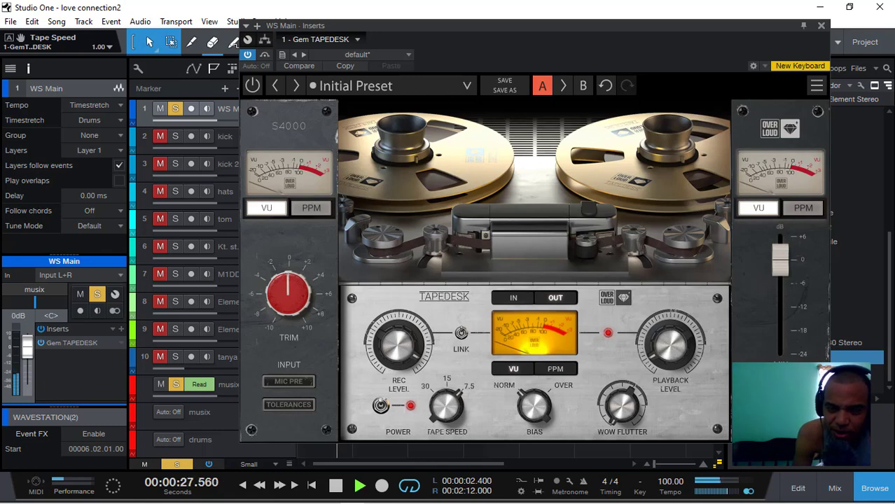
# - Set the Gem TAPEDESK's Tape Speed to 0.00, nudge its Wow Flutter and switch the plug-in's main power on
pyautogui.moveTo(444, 411); pyautogui.dragTo(445, 443)
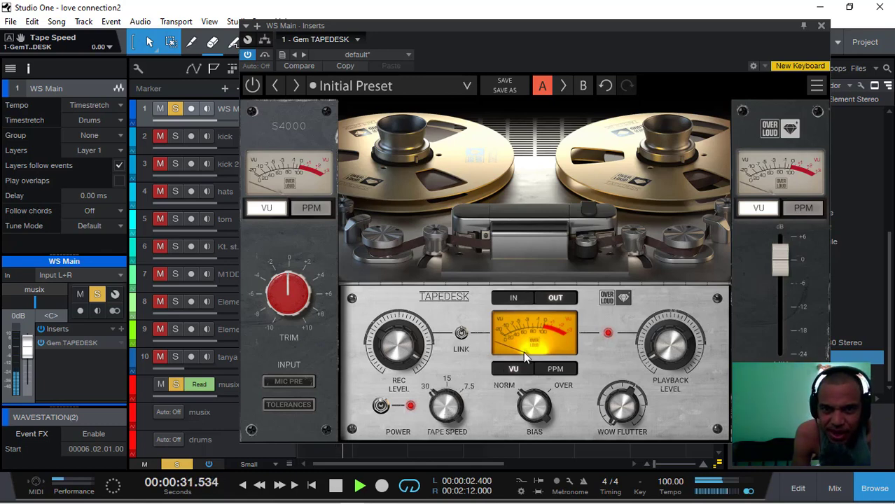
pyautogui.moveTo(620, 411)
pyautogui.mouseDown()
pyautogui.moveTo(620, 396)
pyautogui.moveTo(620, 413)
pyautogui.mouseUp()
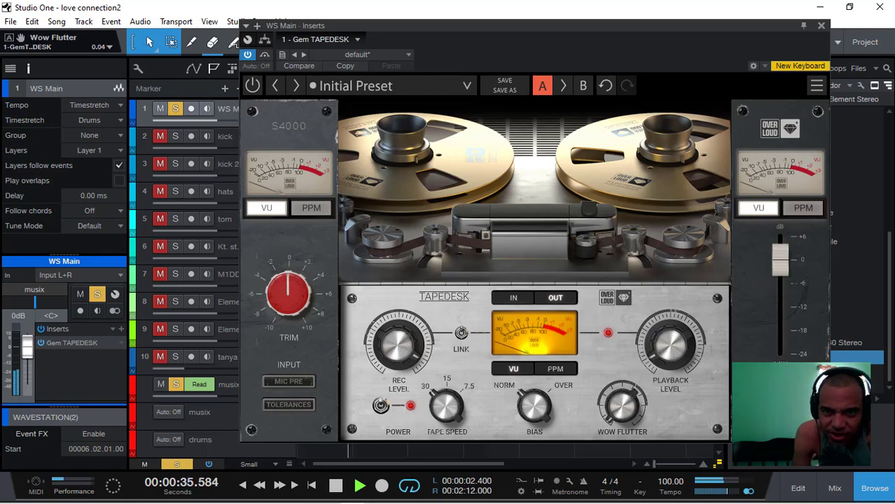
pyautogui.click(254, 85)
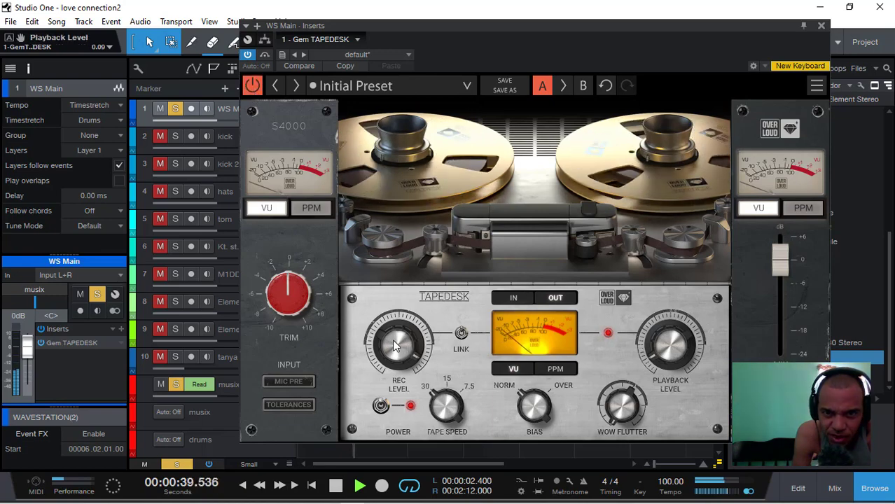
# - Try different linked Rec Levels in the Gem TAPEDESK until the Playback Level is 0.19, replaying the song from its beginning
pyautogui.moveTo(396, 345); pyautogui.dragTo(396, 352)
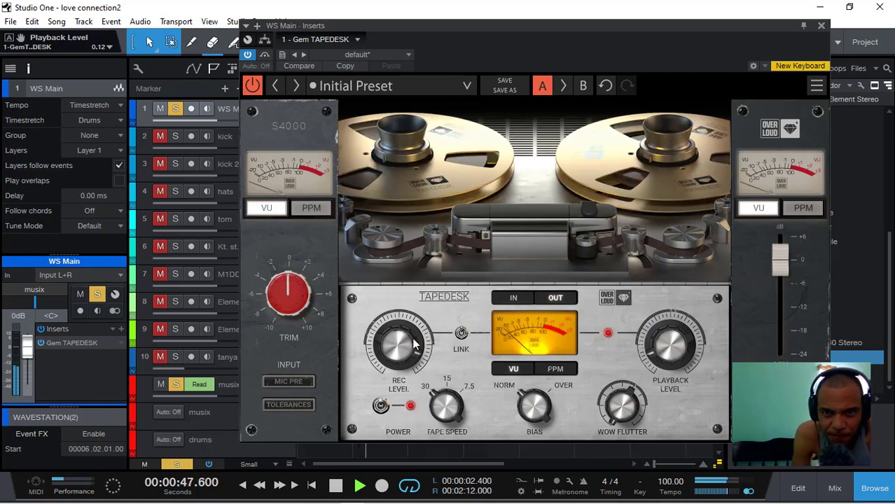
pyautogui.moveTo(413, 340); pyautogui.dragTo(414, 343)
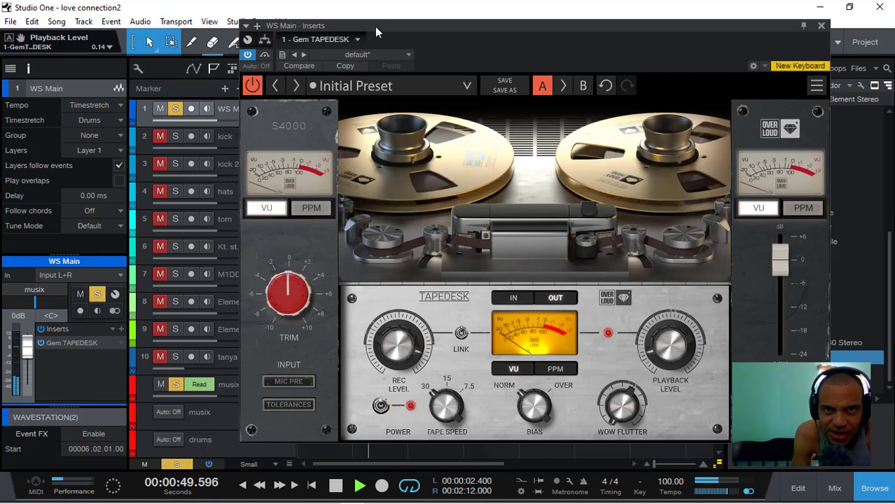
pyautogui.moveTo(427, 28); pyautogui.dragTo(515, 31)
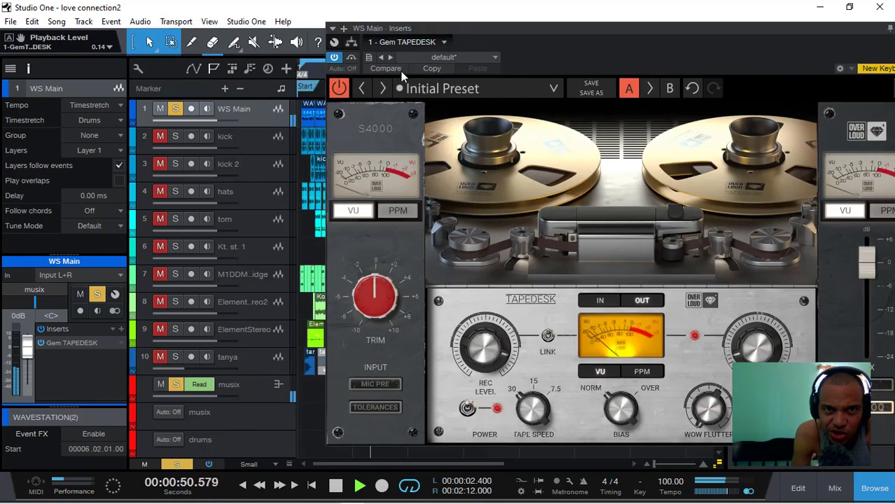
pyautogui.click(300, 69)
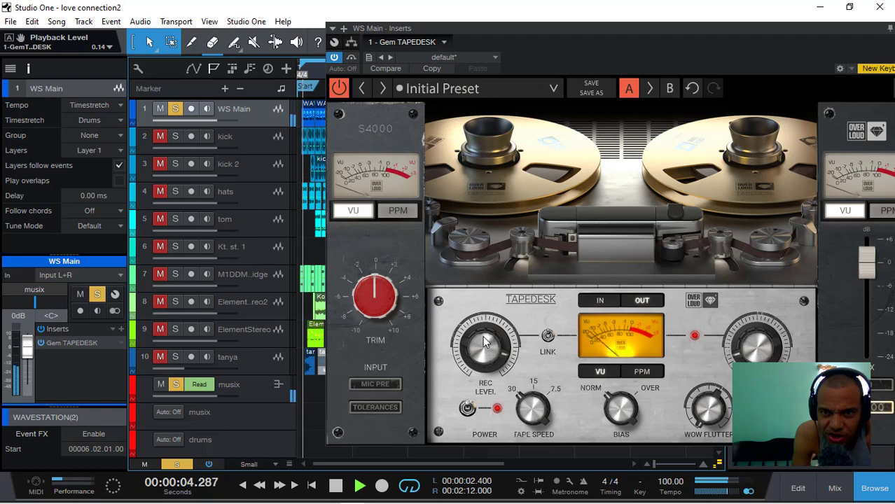
pyautogui.moveTo(486, 342); pyautogui.dragTo(486, 370)
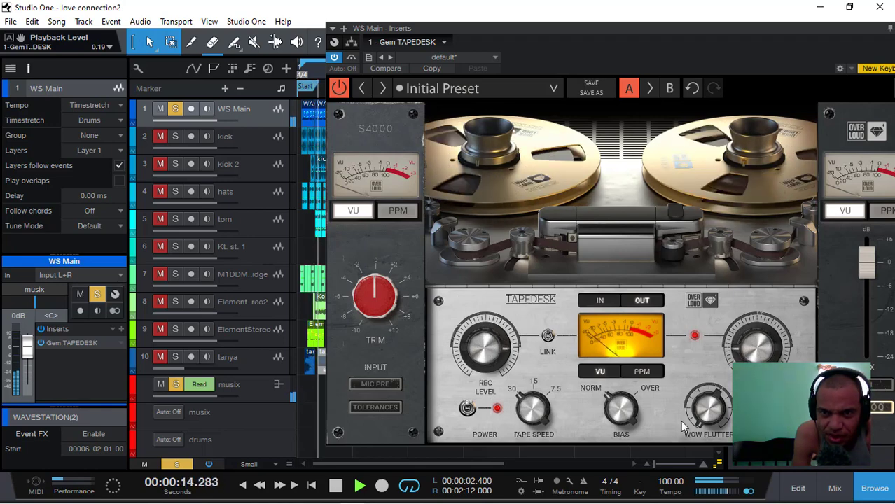
# - Set the Gem TAPEDESK's Wow Flutter to 0.00 and audition a Tape Speed of 1.00 before returning it to 0.00
pyautogui.moveTo(720, 420); pyautogui.dragTo(721, 477)
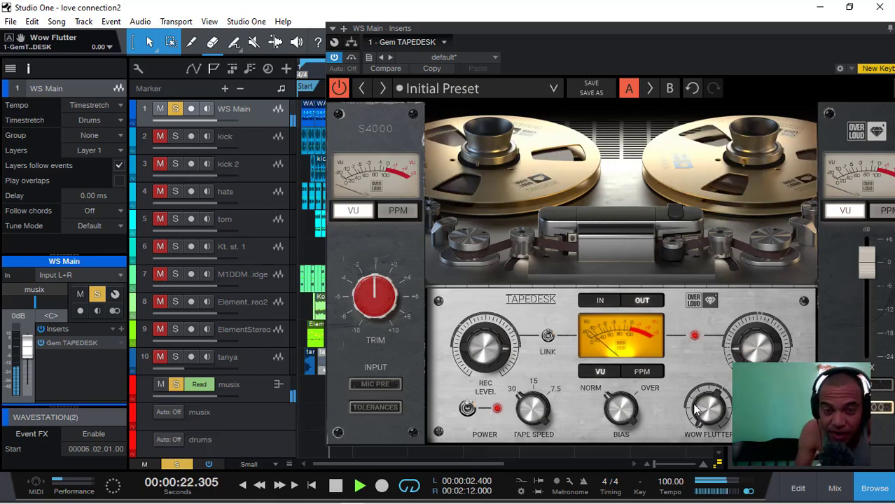
pyautogui.moveTo(536, 413); pyautogui.dragTo(536, 361)
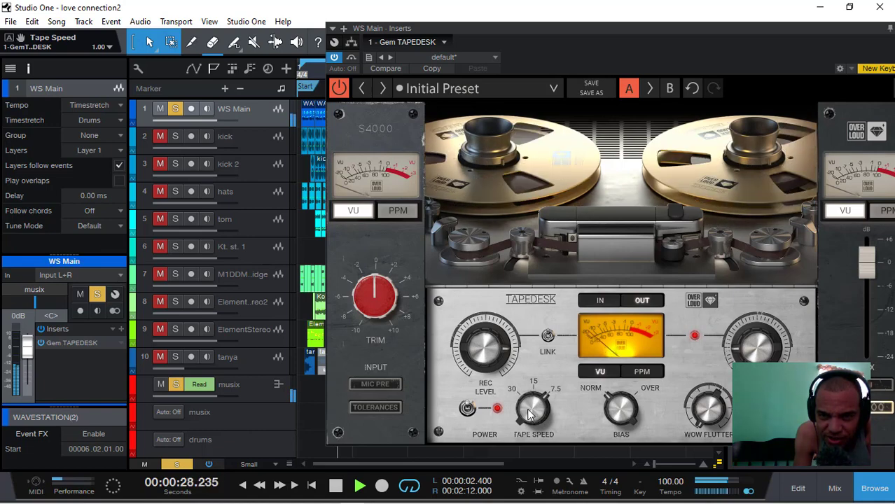
pyautogui.moveTo(530, 415); pyautogui.dragTo(531, 452)
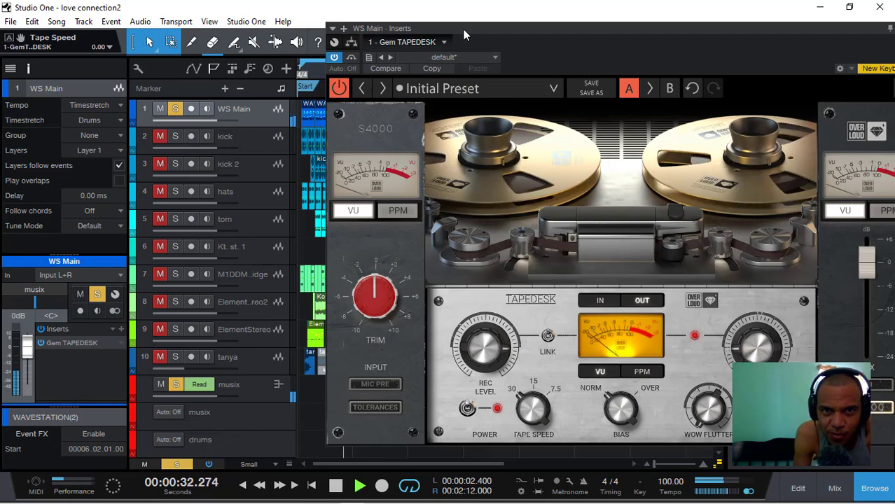
# - Audition the Mic Pre on and off on WS Main, and adjust the linked Rec Level until the Playback Level is 0.02
pyautogui.moveTo(465, 28); pyautogui.dragTo(391, 33)
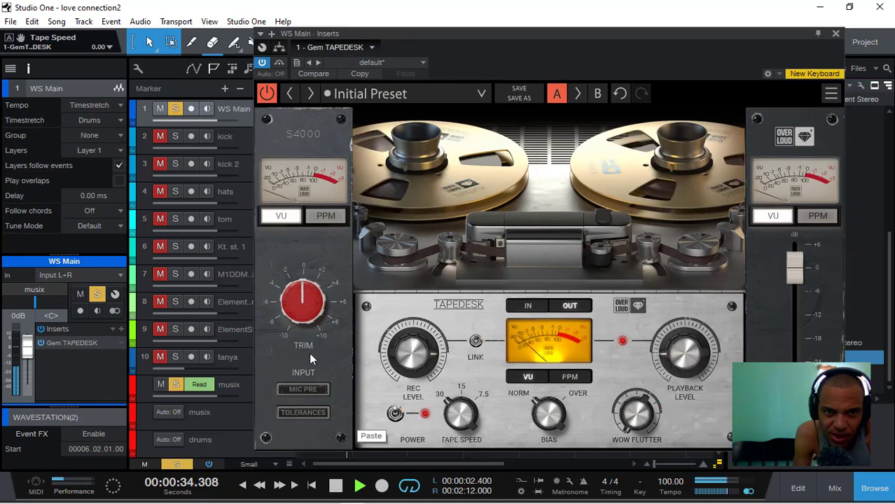
pyautogui.click(301, 388)
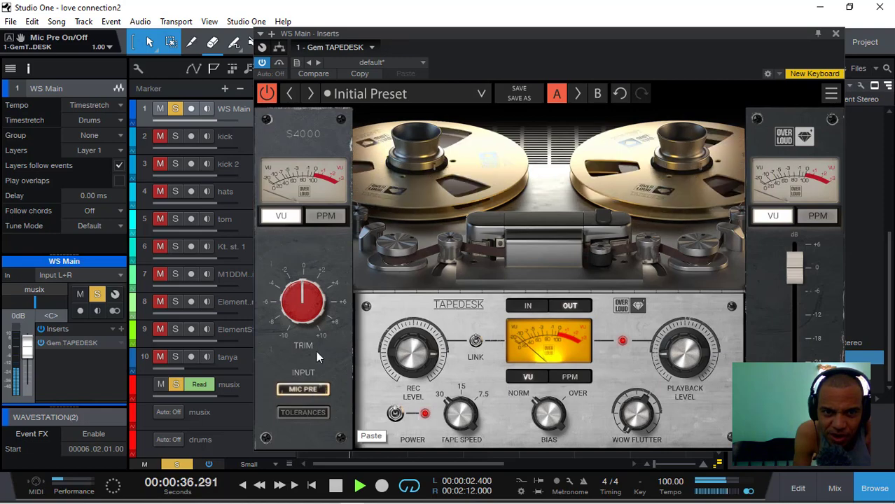
pyautogui.click(302, 389)
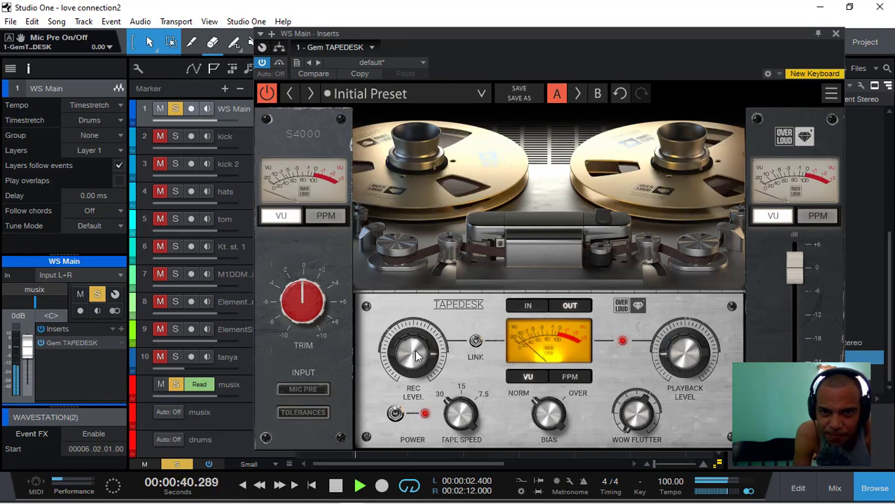
pyautogui.moveTo(414, 352); pyautogui.dragTo(414, 340)
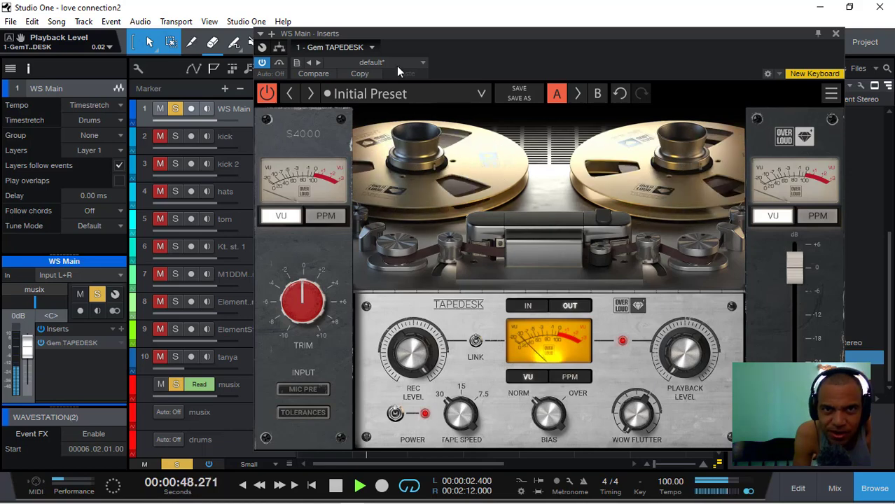
# - Unlink the Gem TAPEDESK's tape levels and turn its console section on with a Mix Level of 0.60
pyautogui.moveTo(420, 40); pyautogui.dragTo(540, 50)
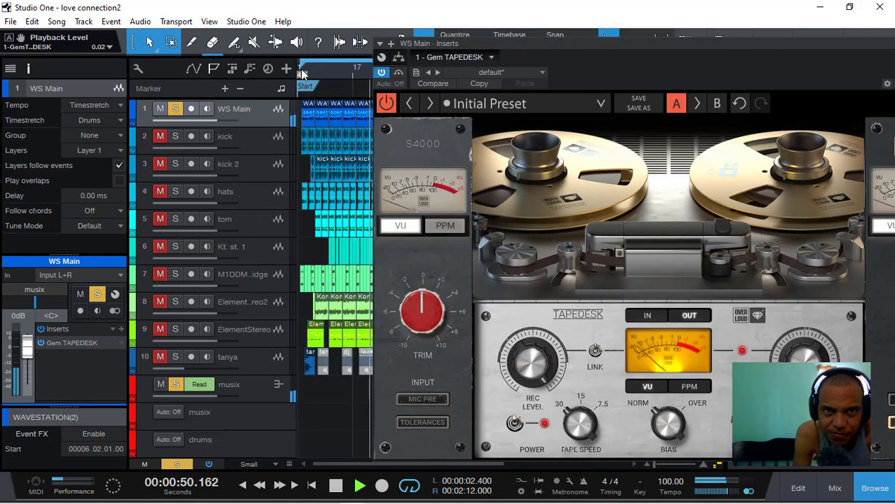
pyautogui.moveTo(495, 42); pyautogui.dragTo(424, 43)
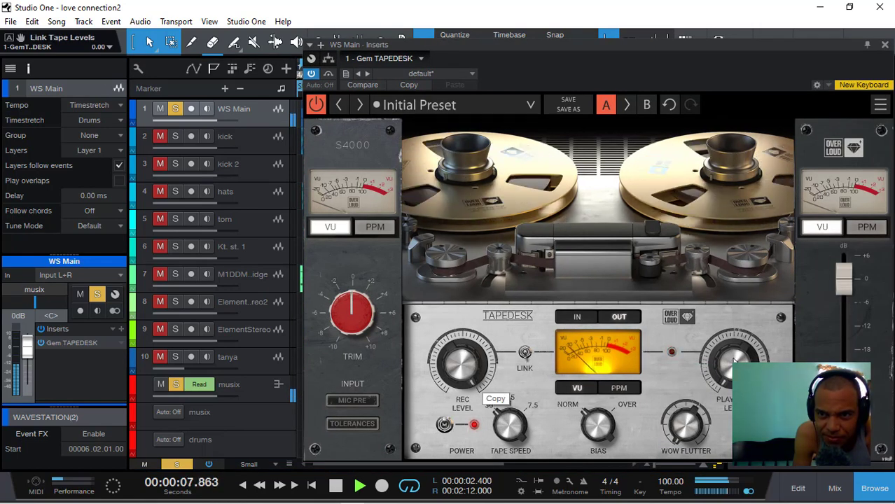
pyautogui.moveTo(577, 45); pyautogui.dragTo(426, 47)
pyautogui.click(693, 402)
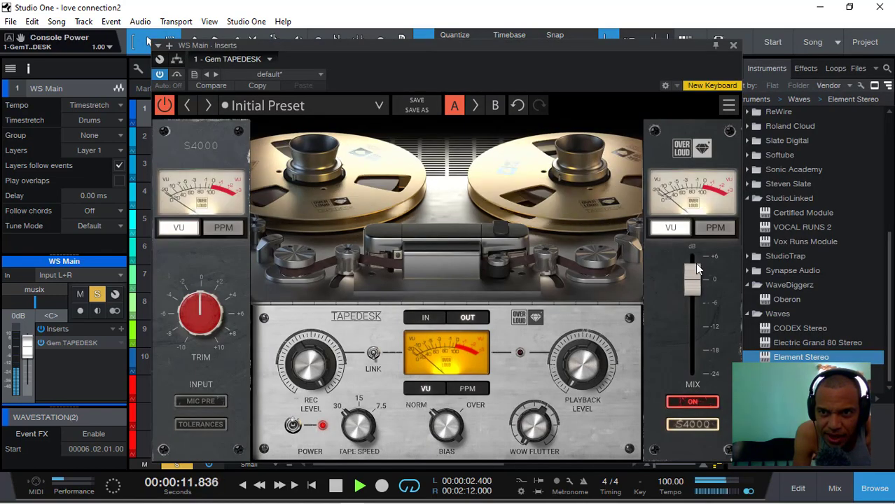
pyautogui.moveTo(692, 282); pyautogui.dragTo(692, 292)
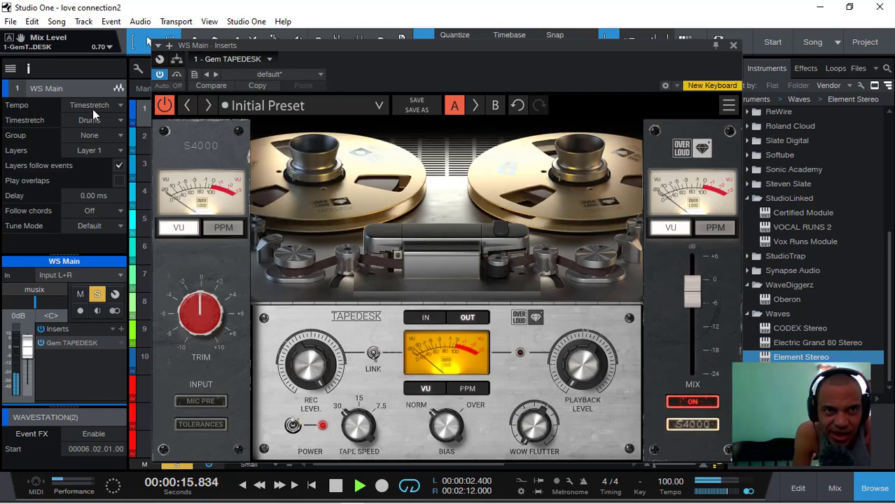
# - Compare WS Main with the Gem TAPEDESK bypassed and active, set its Bias to 1.00 and close the plug-in window
pyautogui.click(177, 74)
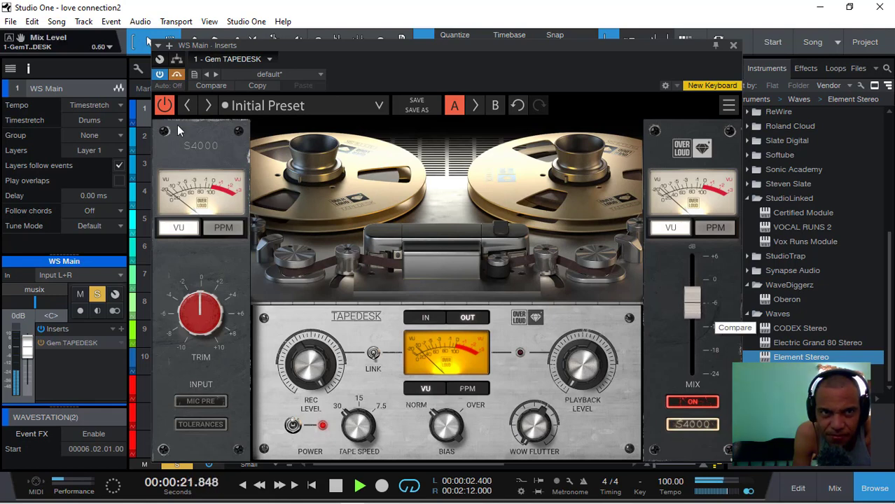
pyautogui.click(177, 75)
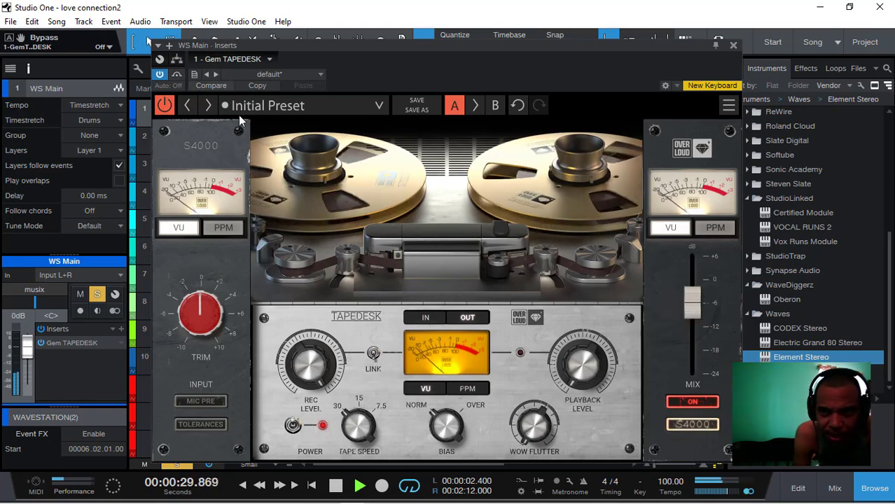
pyautogui.click(178, 76)
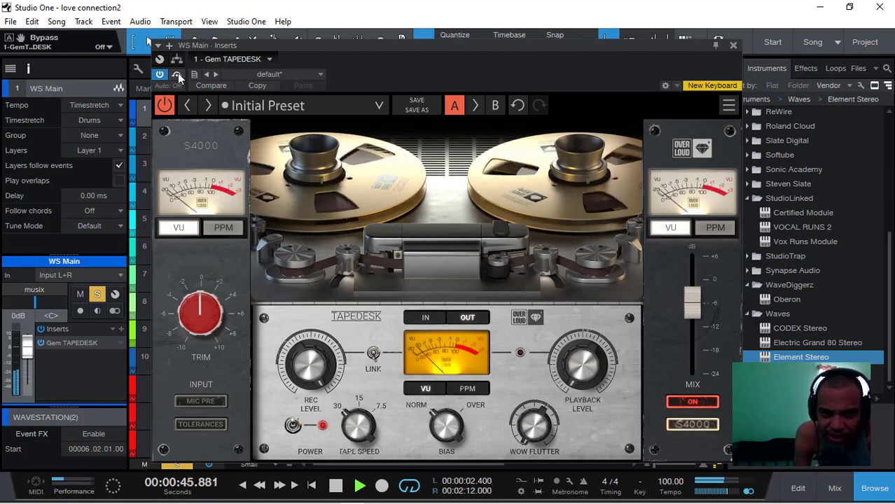
pyautogui.click(449, 437)
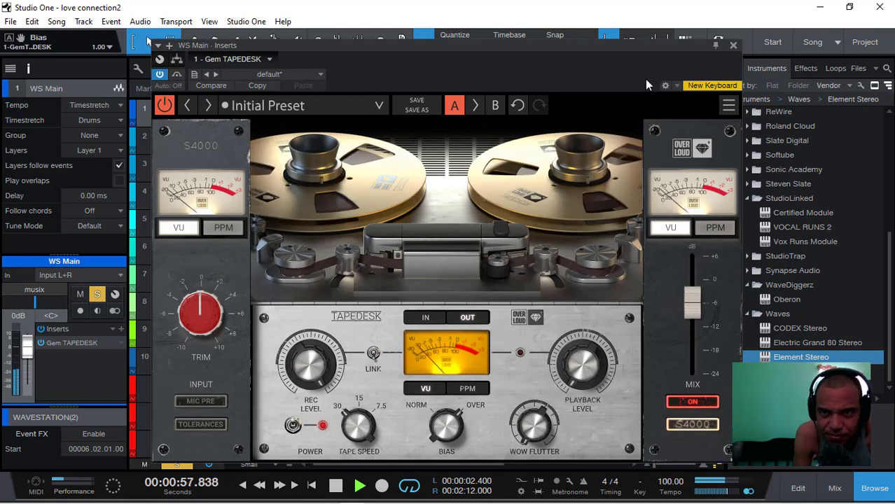
pyautogui.click(732, 45)
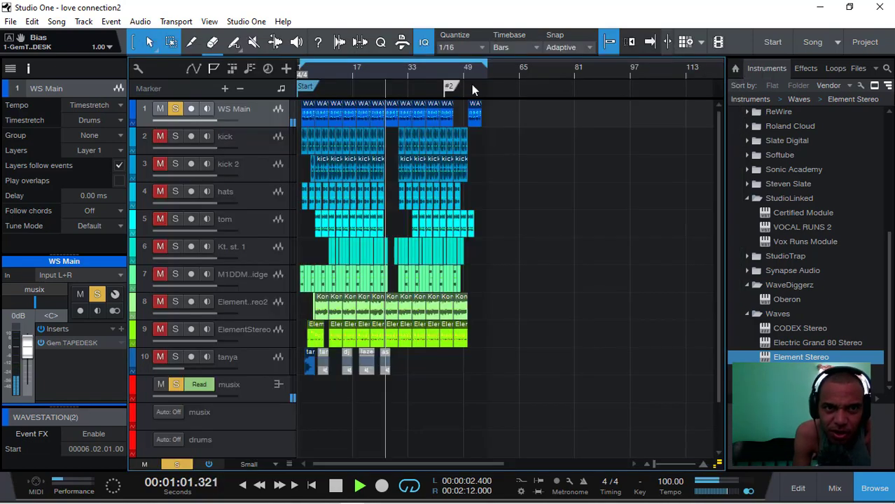
# - Unmute the kick track and copy the Gem TAPEDESK insert from WS Main onto it
pyautogui.click(258, 136)
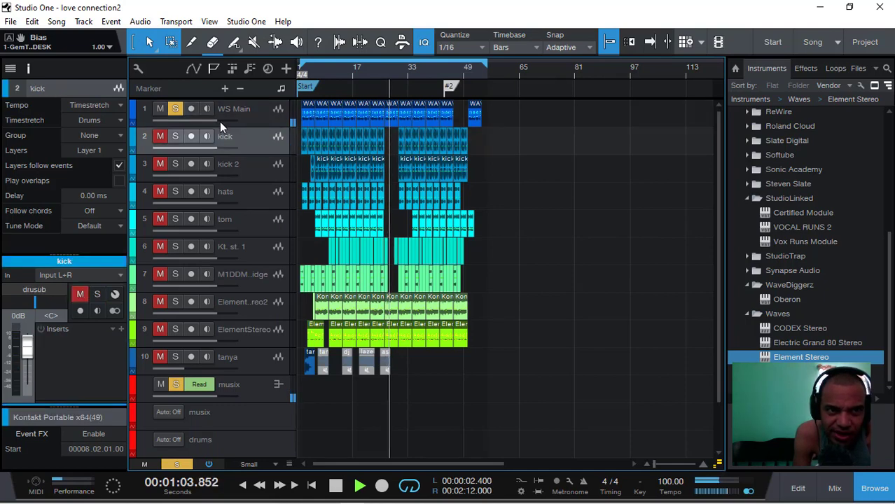
pyautogui.click(246, 116)
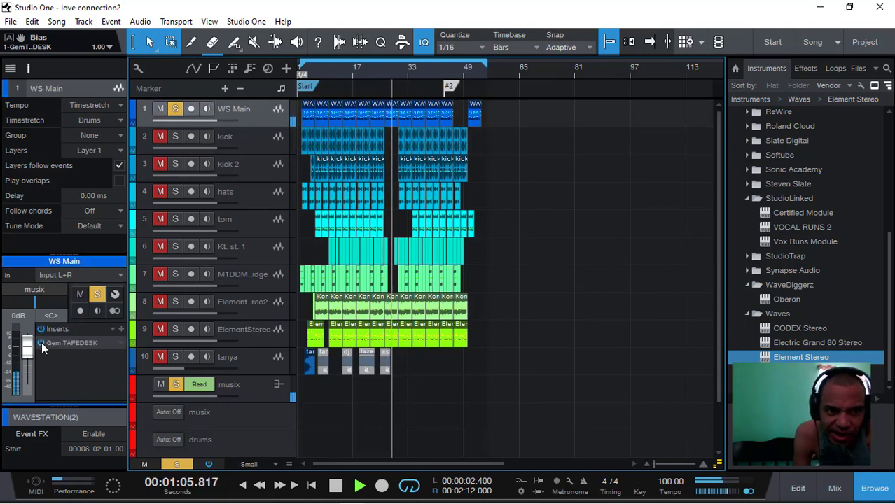
pyautogui.click(271, 142)
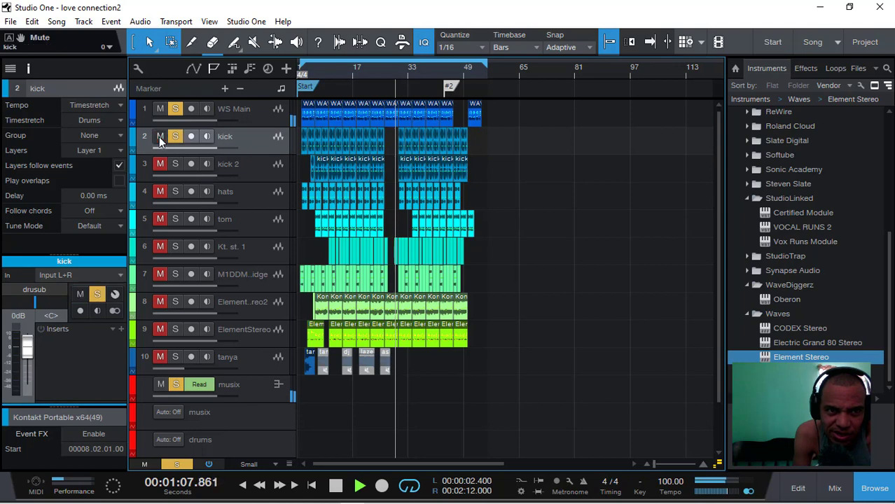
pyautogui.click(253, 112)
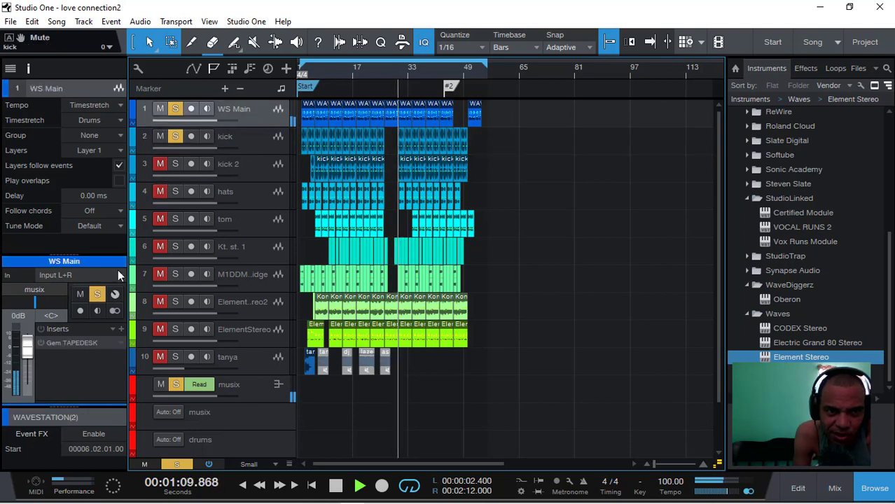
pyautogui.moveTo(87, 340); pyautogui.dragTo(241, 141)
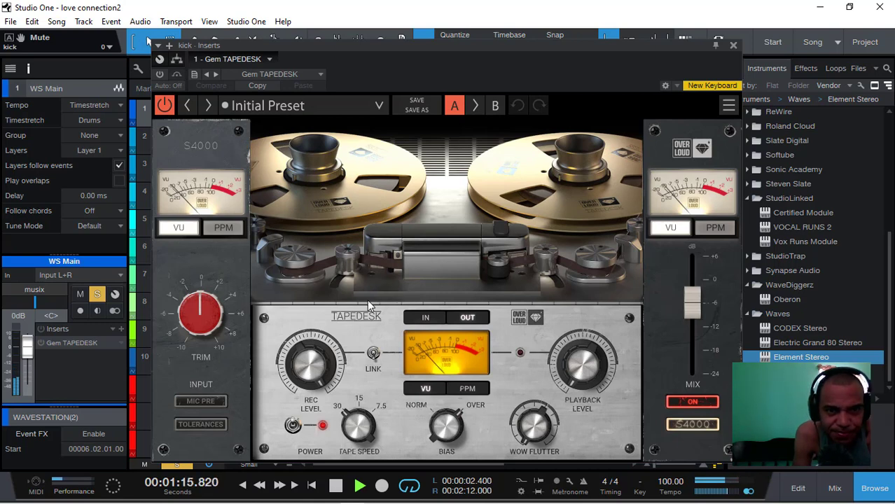
# - Set the Rec Level of the kick's Gem TAPEDESK to 0.90, and remove the Gem TAPEDESK insert from WS Main
pyautogui.click(160, 74)
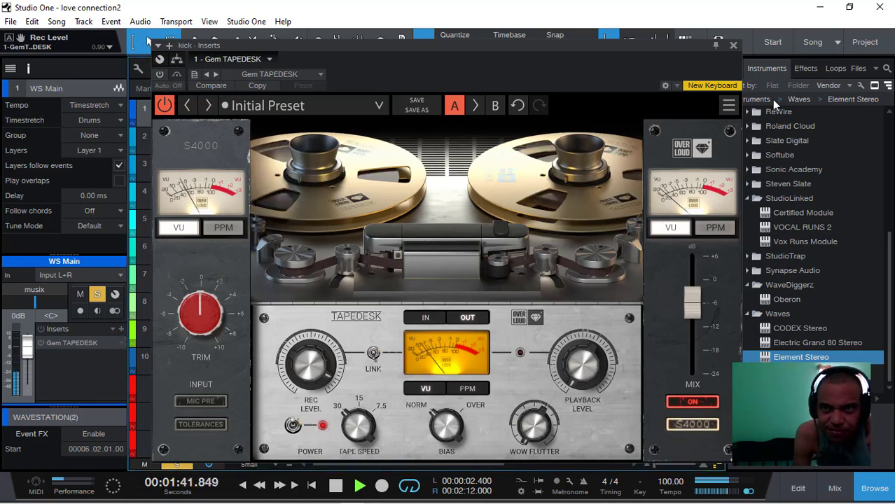
pyautogui.click(734, 45)
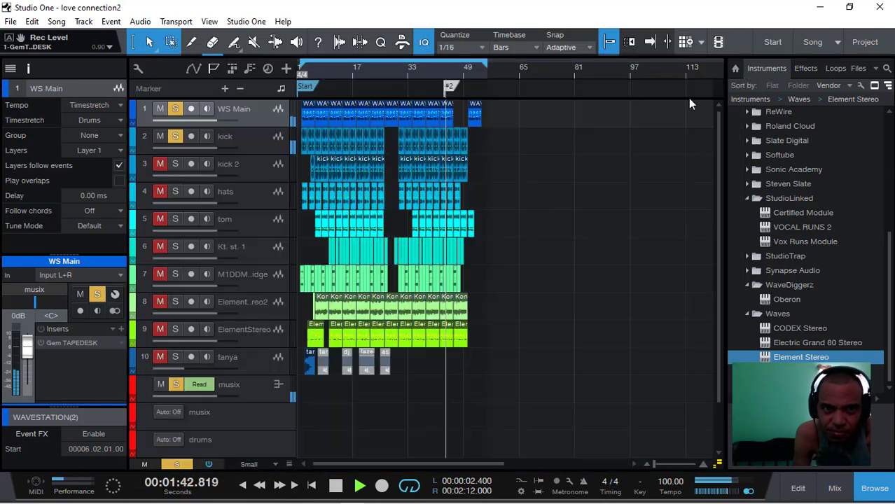
pyautogui.rightClick(120, 341)
pyautogui.click(168, 483)
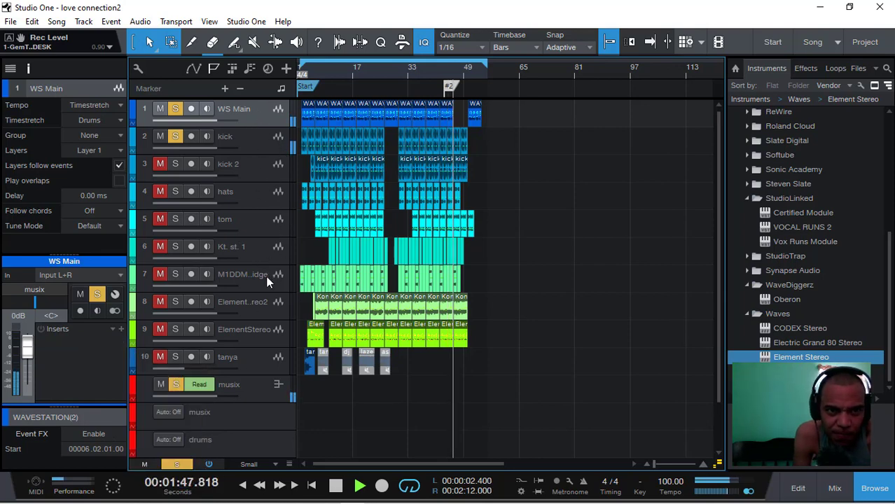
# - Unmute the kick 2, hats and tom tracks and continue playback from about bar 9
pyautogui.click(159, 164)
pyautogui.click(160, 192)
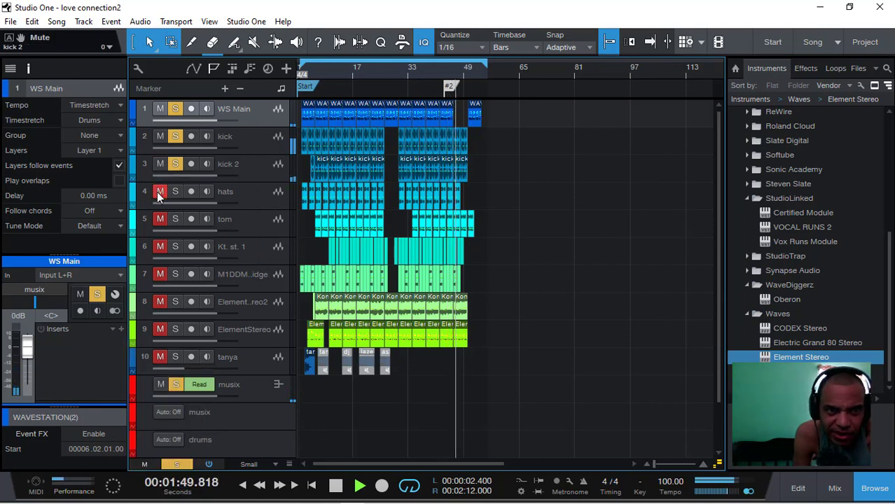
pyautogui.click(253, 223)
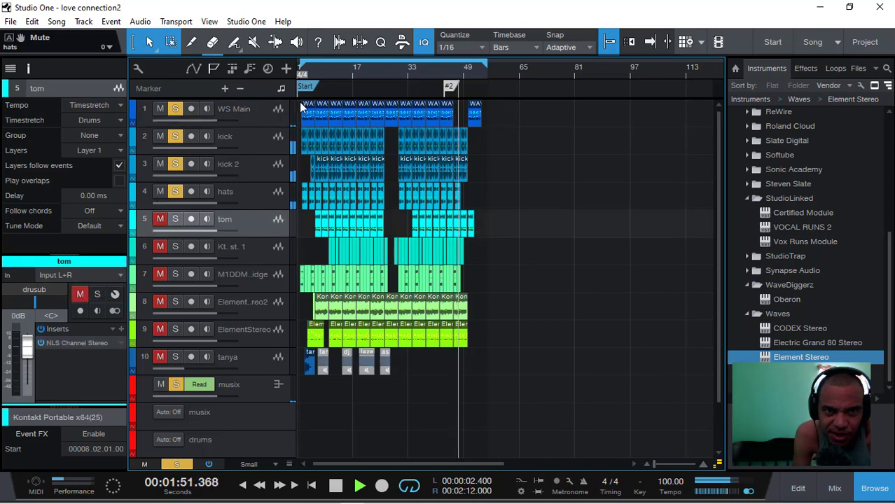
pyautogui.click(327, 74)
pyautogui.click(160, 219)
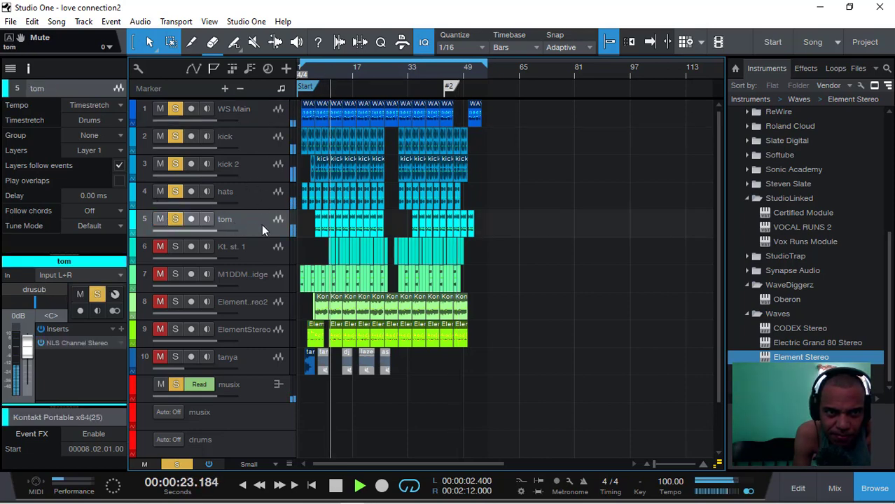
# - Open the NLS Channel Stereo insert on the tom track, switch it from dual mono to stereo and replay from about bar 5
pyautogui.click(77, 344)
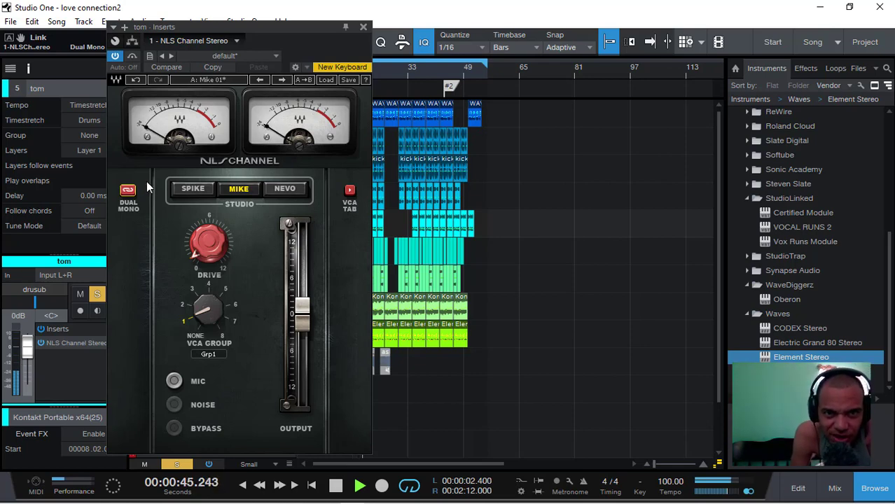
pyautogui.click(128, 190)
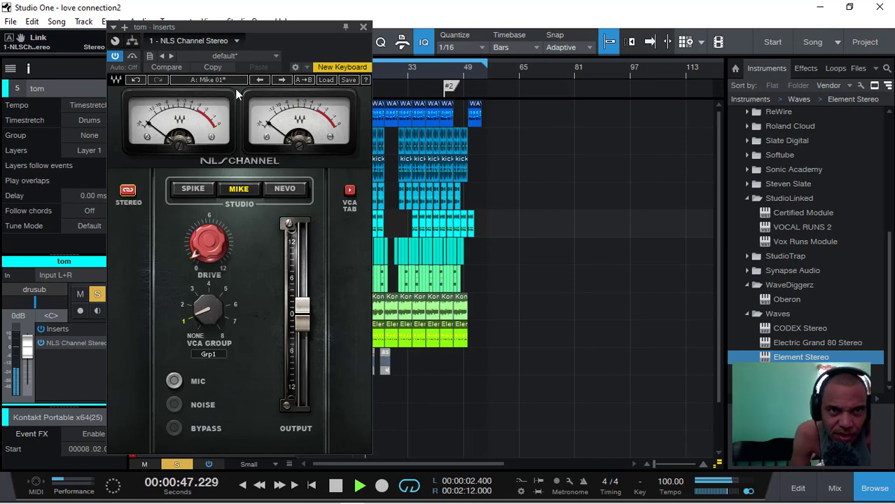
pyautogui.moveTo(263, 28); pyautogui.dragTo(604, 43)
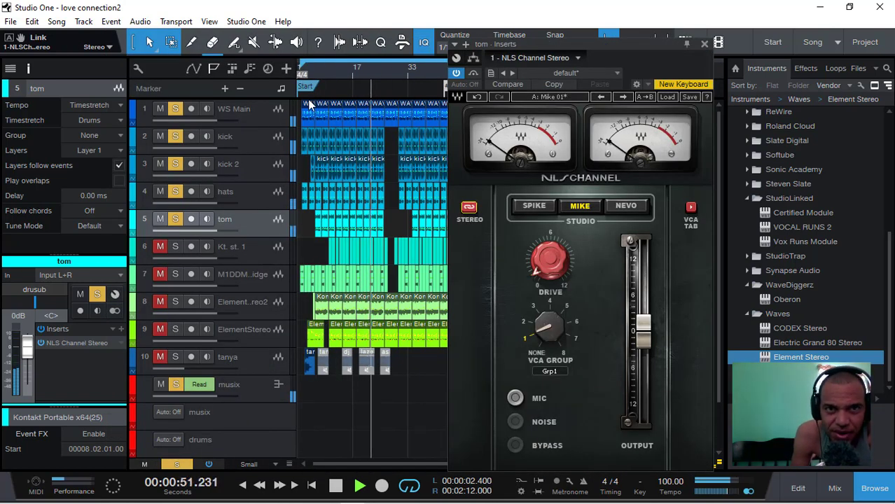
pyautogui.click(304, 70)
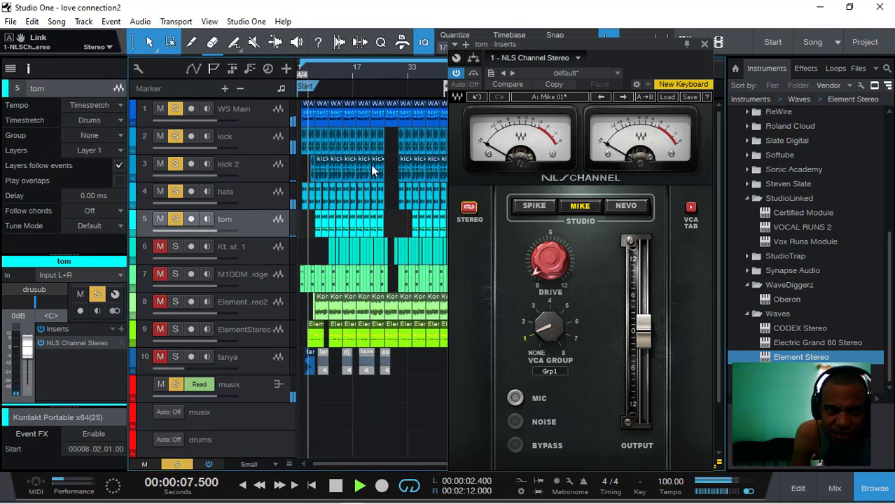
pyautogui.click(317, 70)
pyautogui.click(314, 72)
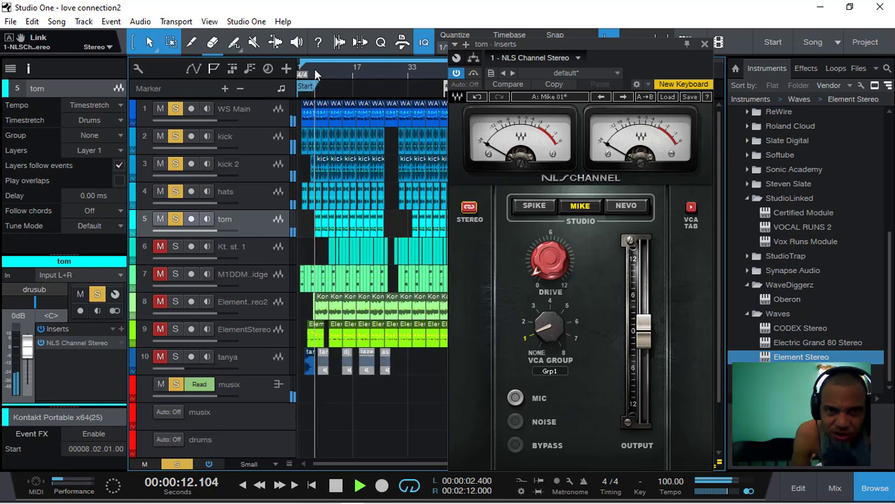
# - Set the NLS Channel's Drive to 7.3 and isolate the tom by unsoloing and muting the hats, kick 2, kick and WS Main tracks
pyautogui.moveTo(551, 273); pyautogui.dragTo(551, 240)
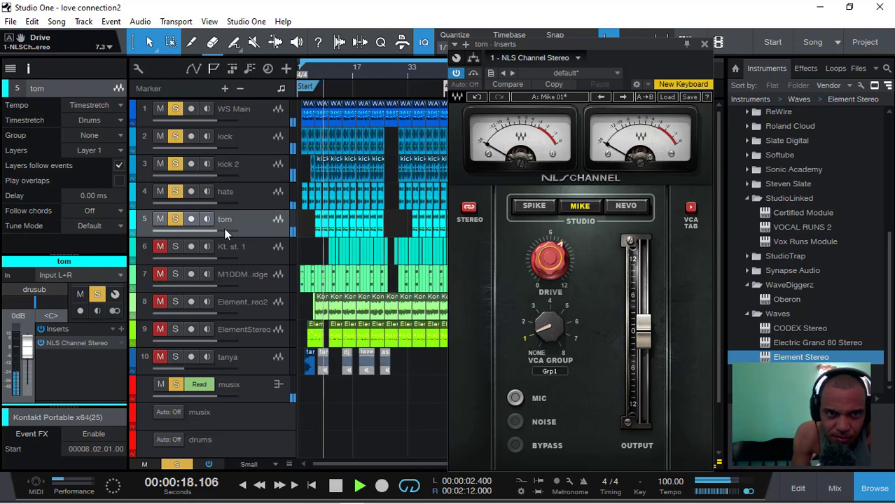
pyautogui.click(175, 192)
pyautogui.click(160, 192)
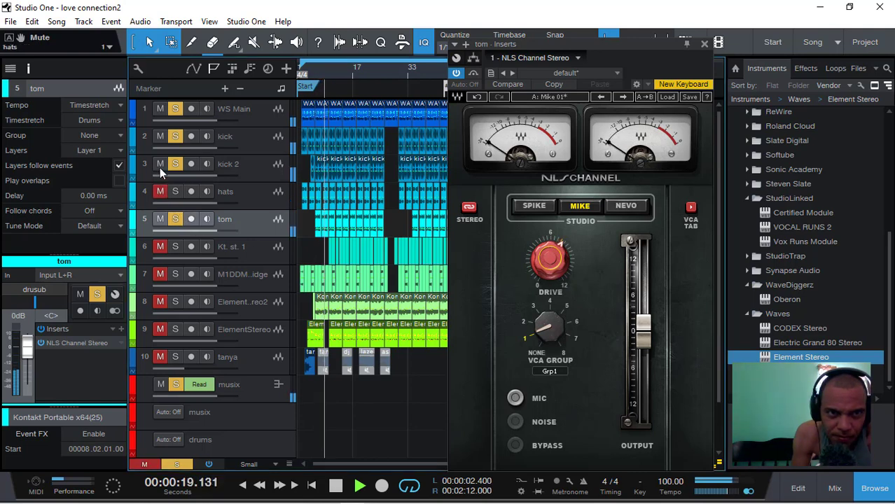
pyautogui.click(175, 108)
pyautogui.click(159, 109)
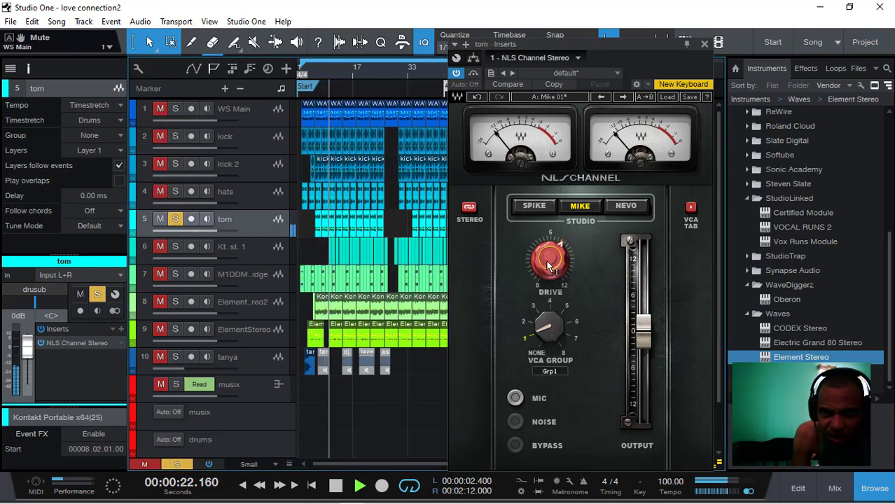
# - Audition the tom's NLS Channel with Drive at 11.1, and settle the Drive at 6.6
pyautogui.moveTo(550, 266); pyautogui.dragTo(550, 308)
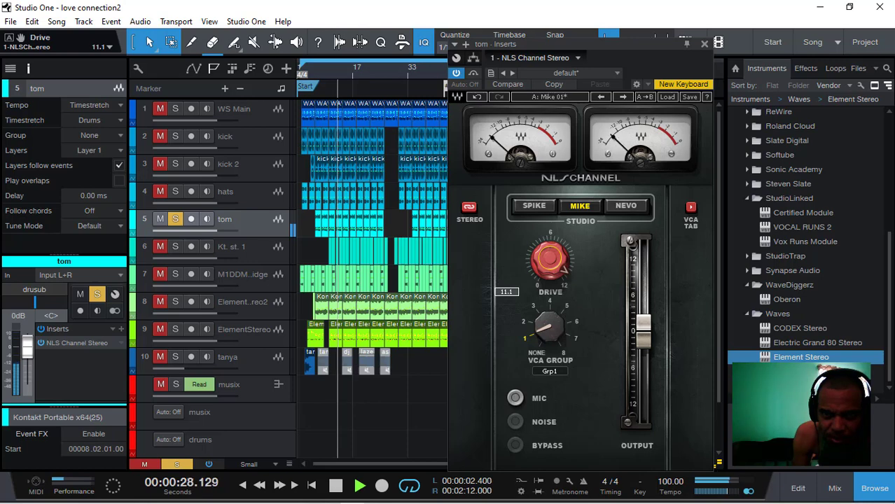
pyautogui.moveTo(550, 258); pyautogui.dragTo(550, 274)
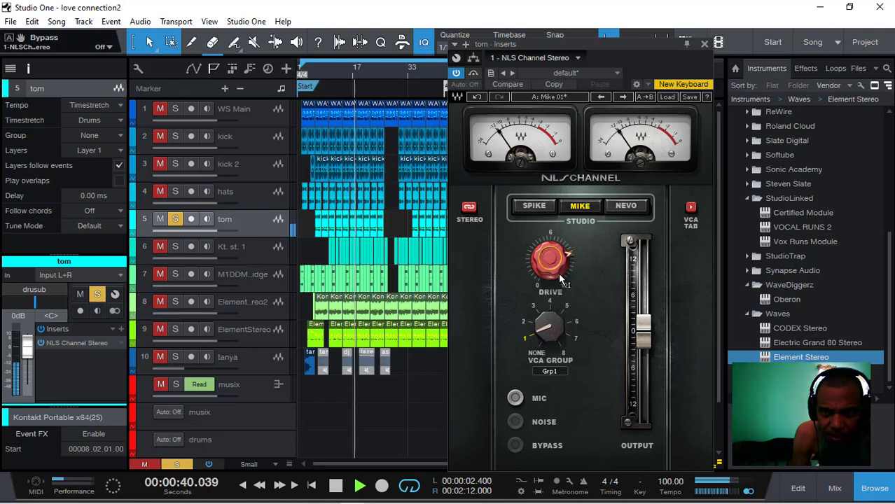
pyautogui.moveTo(560, 274)
pyautogui.mouseDown()
pyautogui.moveTo(571, 272)
pyautogui.moveTo(572, 281)
pyautogui.mouseUp()
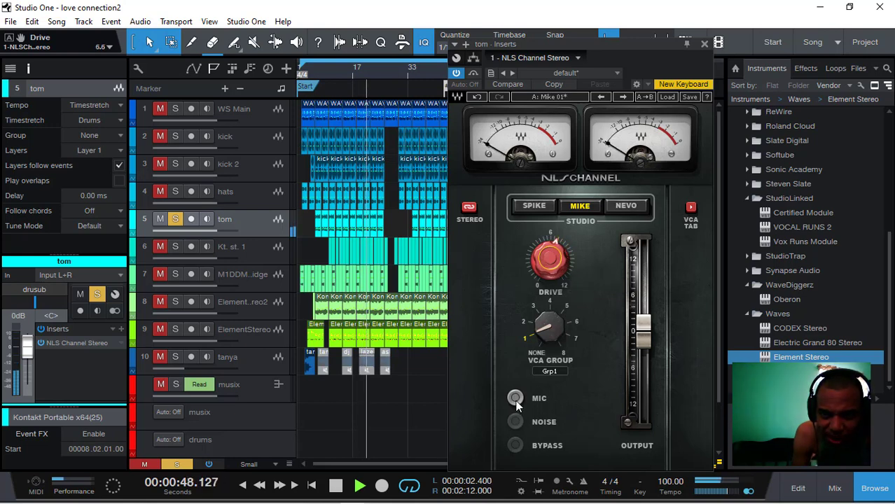
# - Audition the NLS Channel's Mic option on the tom, replaying from about bar 9, and switch it back off
pyautogui.click(516, 404)
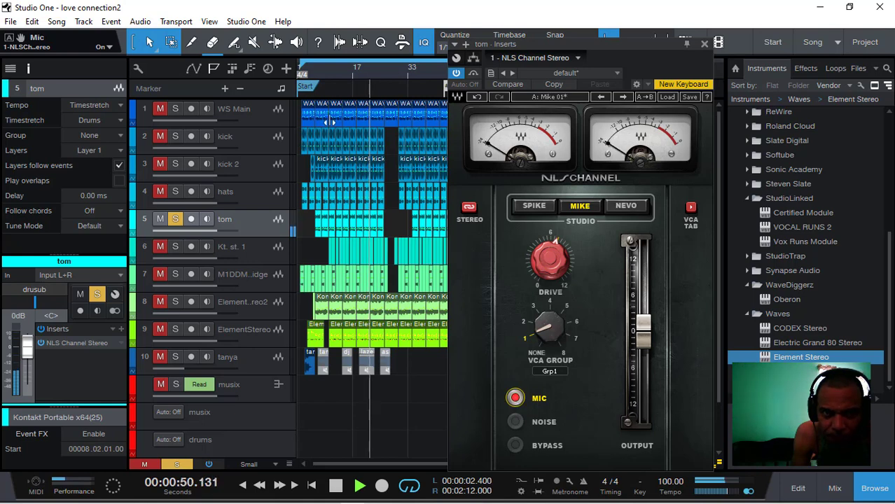
pyautogui.click(326, 66)
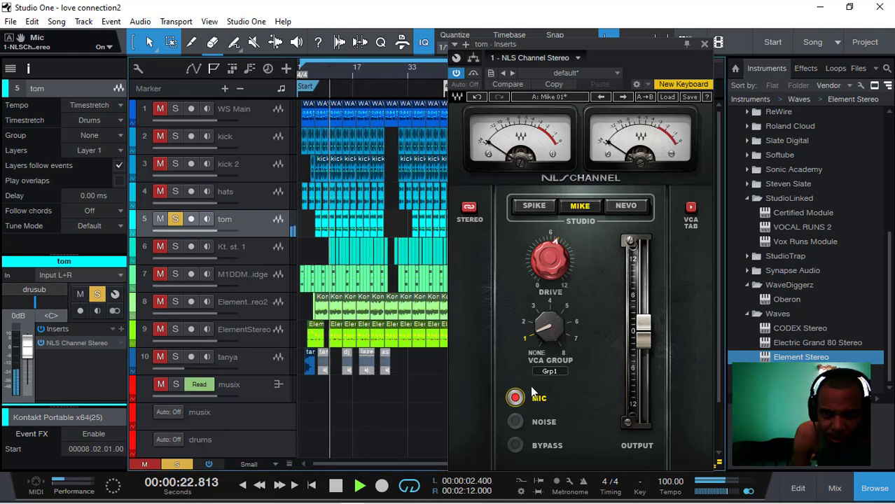
pyautogui.click(516, 398)
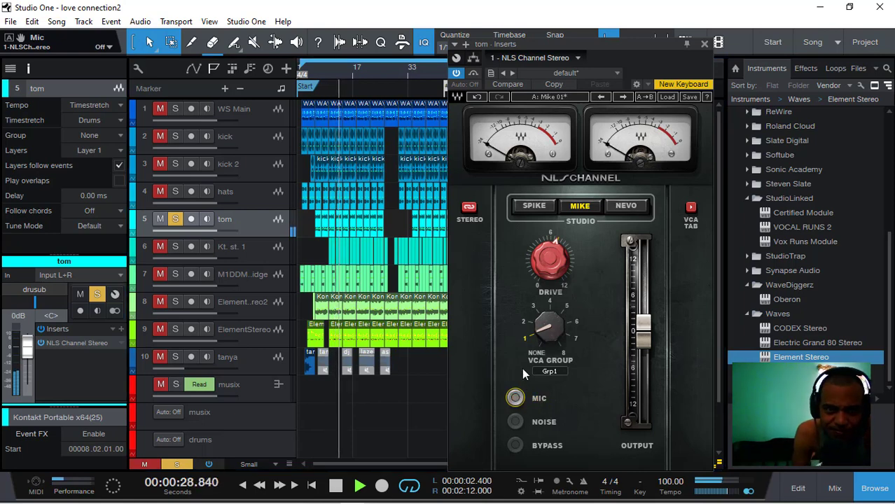
# - Clear the mutes and solos on all tracks and close the NLS Channel window
pyautogui.click(168, 466)
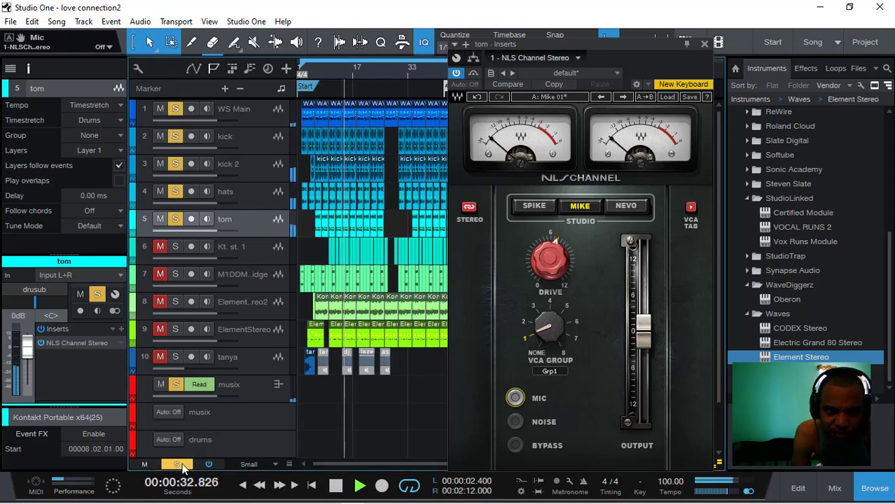
pyautogui.click(178, 466)
pyautogui.click(705, 44)
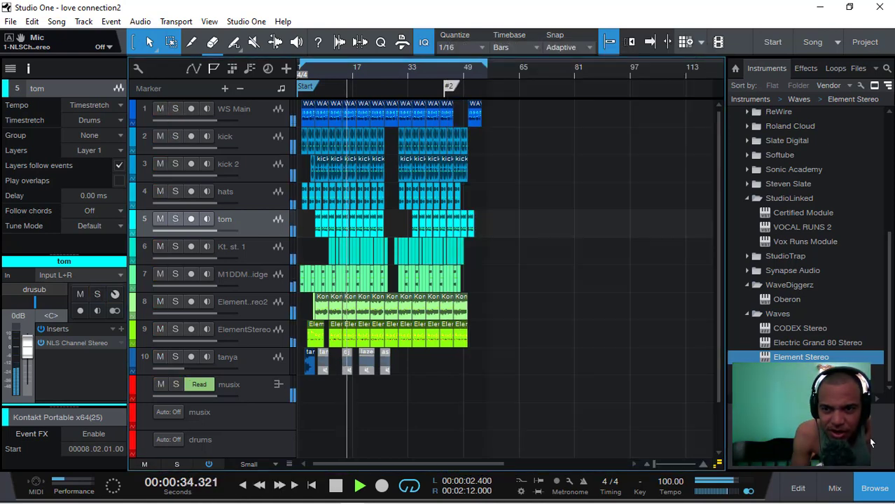
# - Open the Decapitator insert of the drusub bus from the mixing console and close the console
pyautogui.click(835, 488)
pyautogui.moveTo(664, 496); pyautogui.dragTo(690, 479)
pyautogui.moveTo(543, 477); pyautogui.dragTo(868, 465)
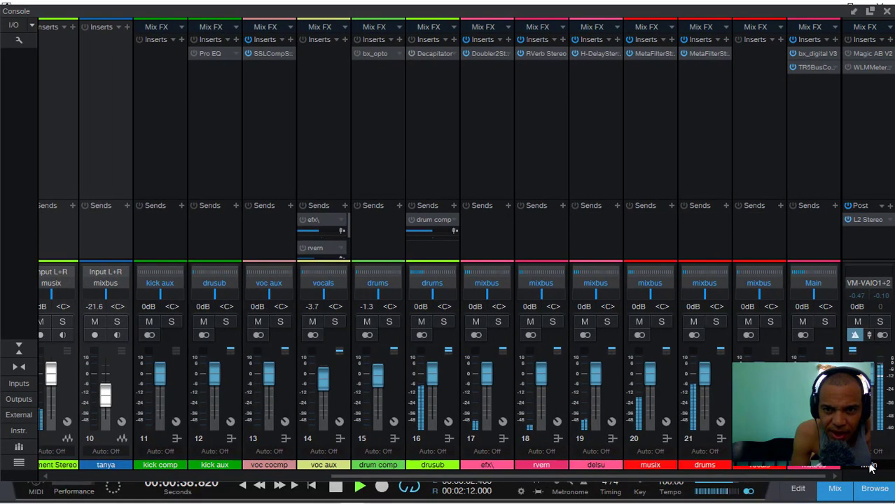
pyautogui.click(424, 56)
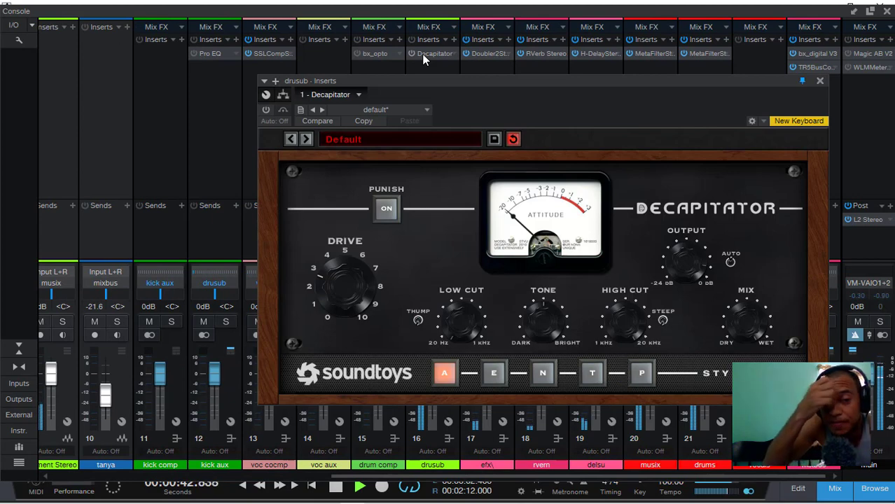
pyautogui.moveTo(460, 81); pyautogui.dragTo(399, 57)
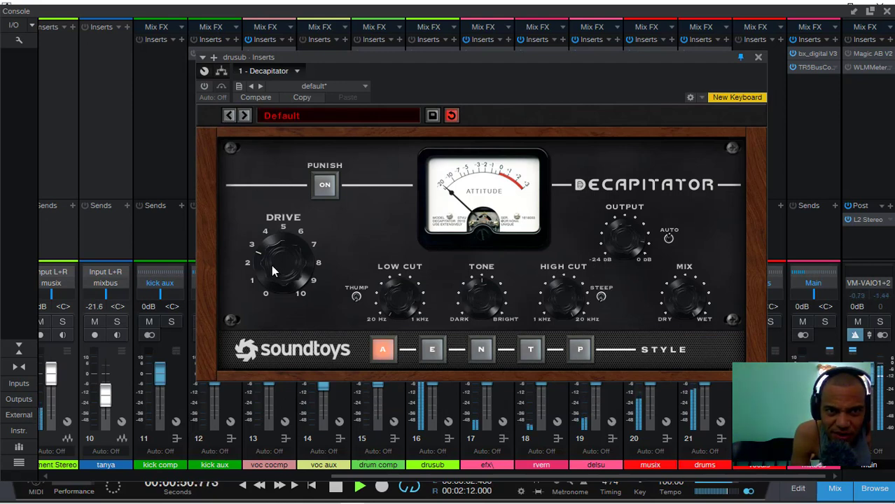
pyautogui.click(886, 11)
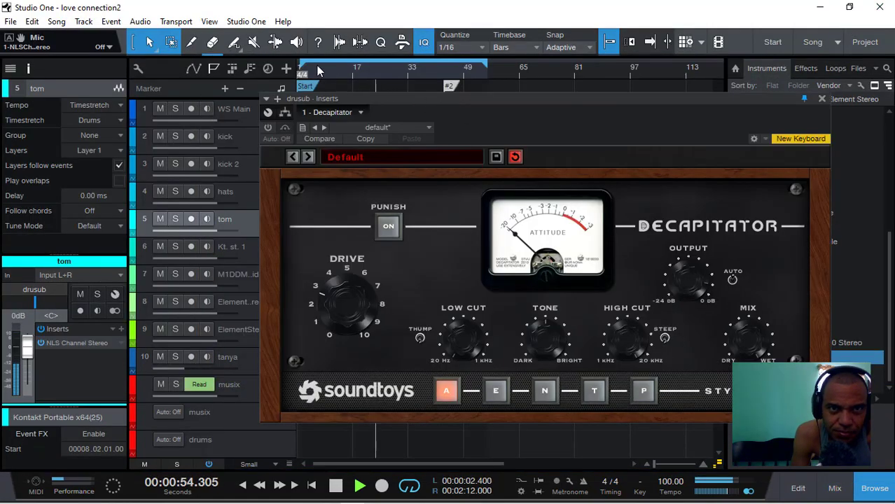
# - Replay from about bar 6 with WS Main muted, comparing the drusub bus with Decapitator active and bypassed, and leave it active
pyautogui.click(316, 65)
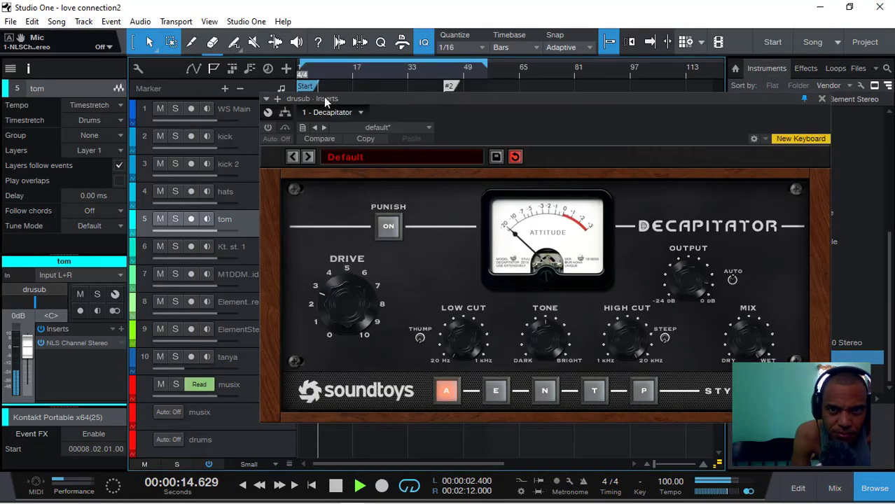
pyautogui.click(267, 127)
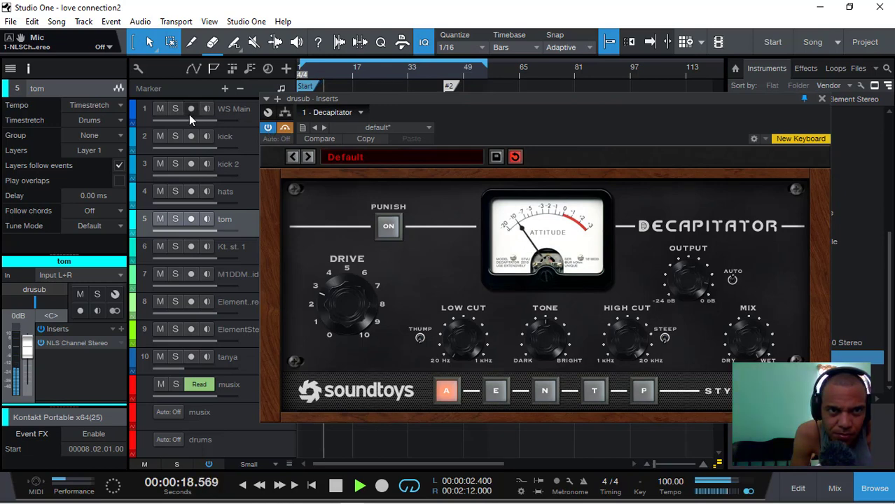
pyautogui.click(161, 109)
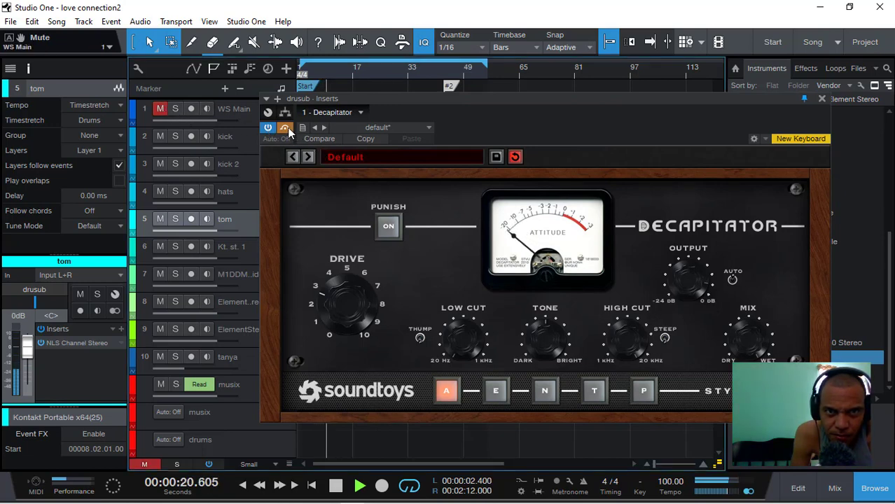
pyautogui.click(270, 129)
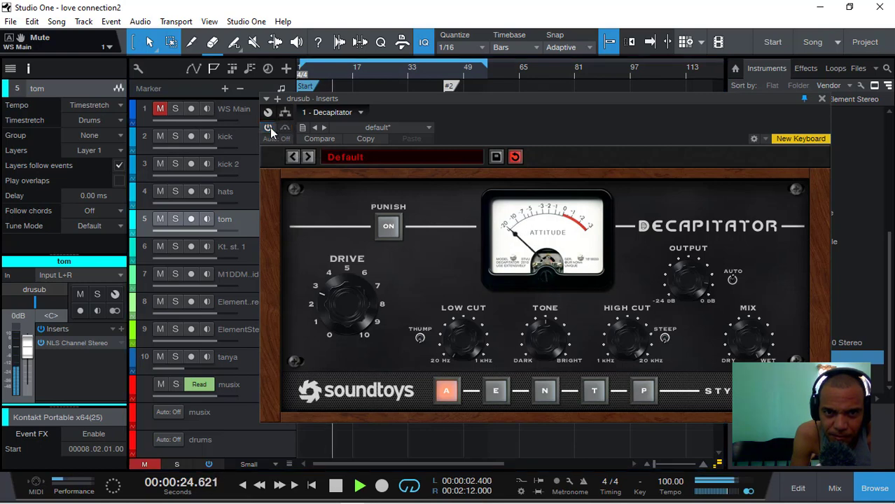
pyautogui.click(270, 128)
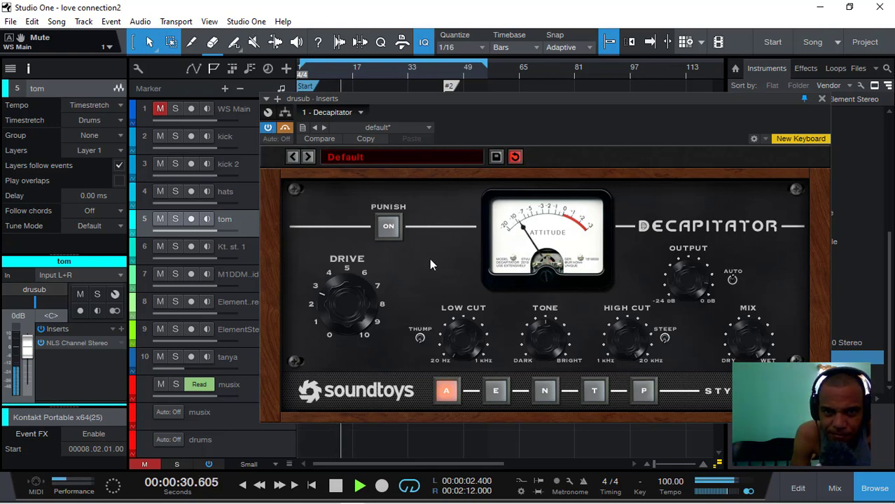
# - Adjust the Decapitator's Drive to about 3 and turn on Thump
pyautogui.moveTo(353, 294); pyautogui.dragTo(341, 330)
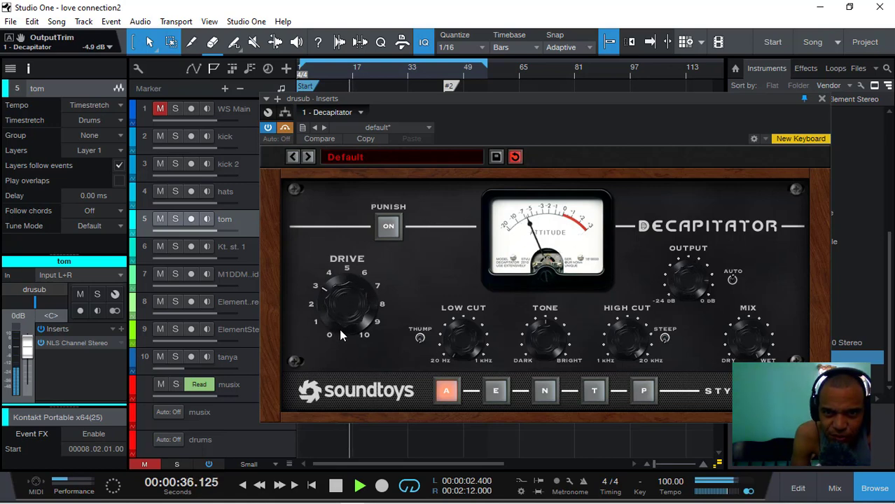
pyautogui.click(420, 339)
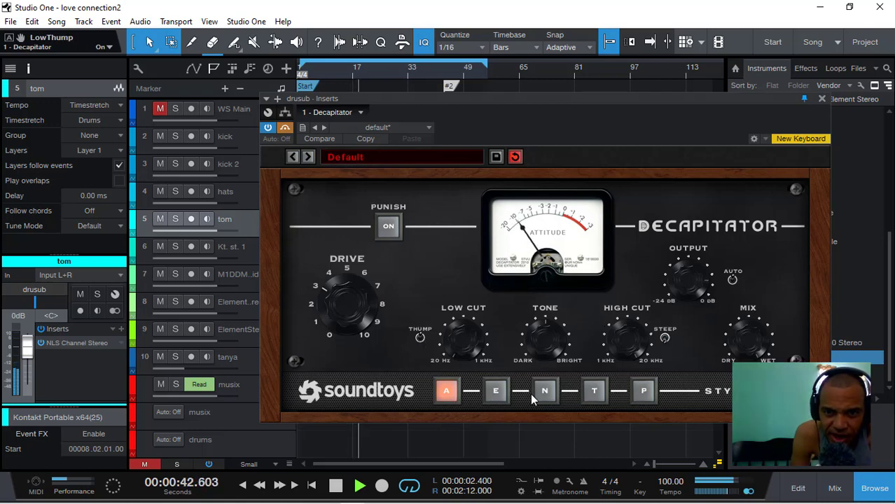
# - Audition the Decapitator's E, N and T styles, select style P and replay from about bar 5
pyautogui.click(495, 391)
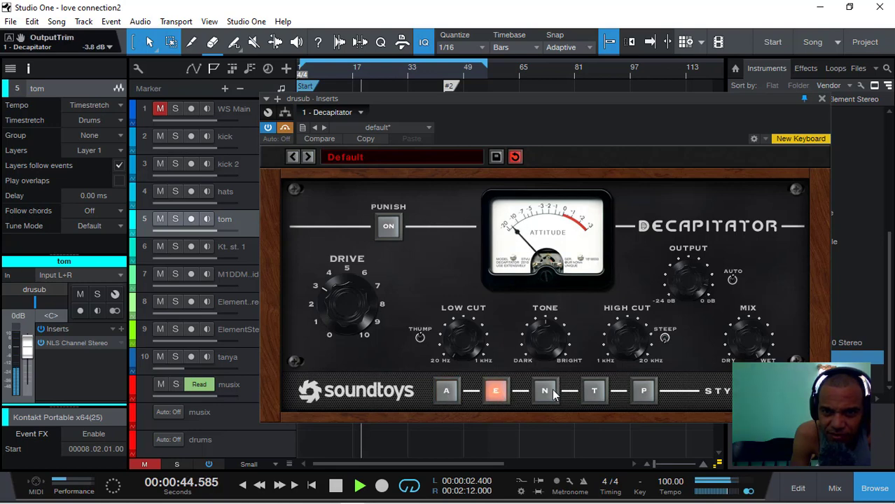
pyautogui.click(546, 392)
pyautogui.click(594, 392)
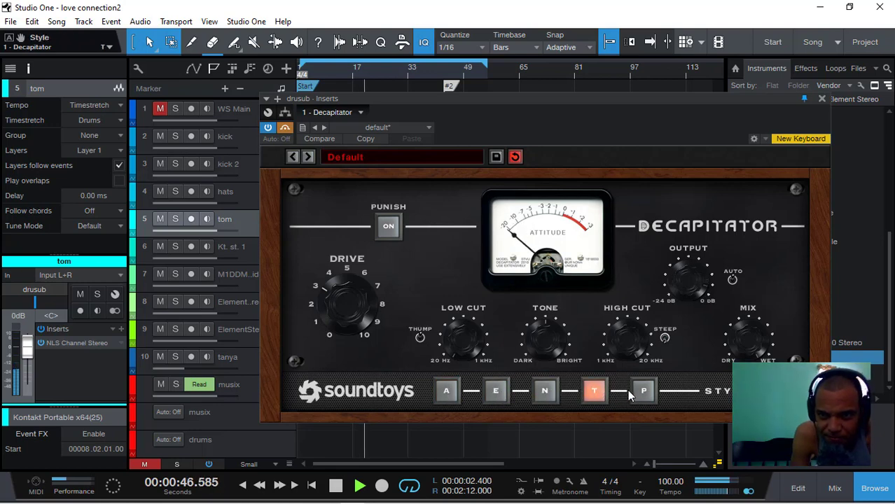
pyautogui.click(644, 393)
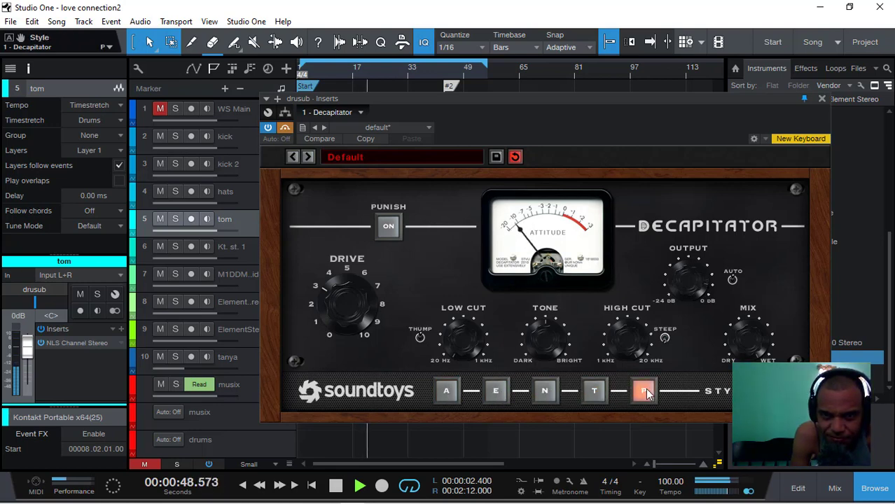
pyautogui.click(315, 64)
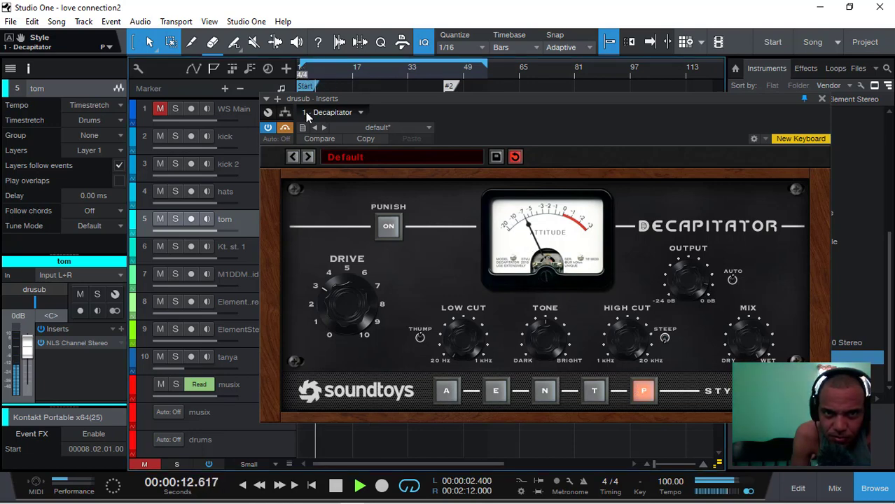
# - Audition the Decapitator's Drive at about 6 and 2, lower it further and switch on Punish
pyautogui.moveTo(341, 303)
pyautogui.mouseDown()
pyautogui.moveTo(340, 292)
pyautogui.moveTo(343, 318)
pyautogui.moveTo(349, 292)
pyautogui.mouseUp()
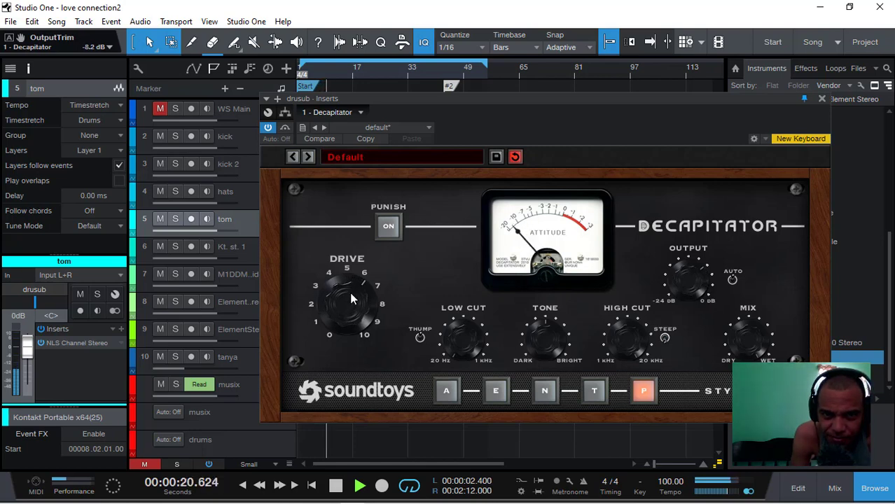
pyautogui.moveTo(343, 323); pyautogui.dragTo(334, 348)
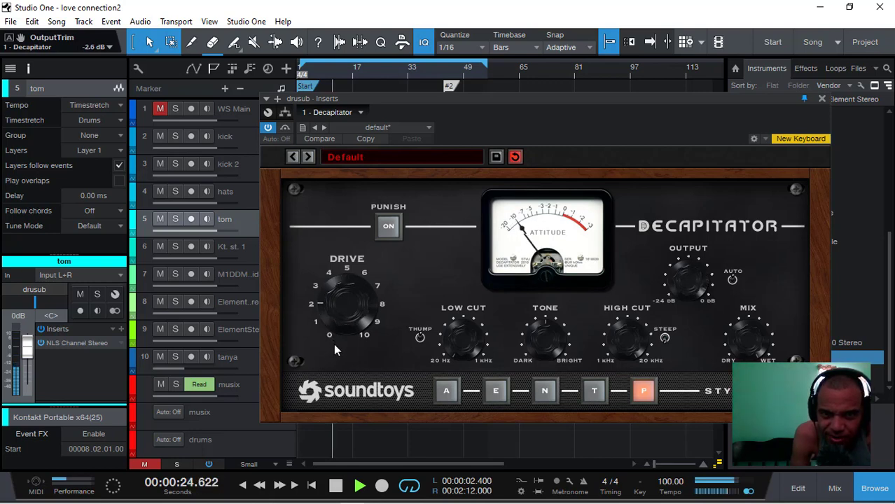
pyautogui.moveTo(347, 316); pyautogui.dragTo(351, 336)
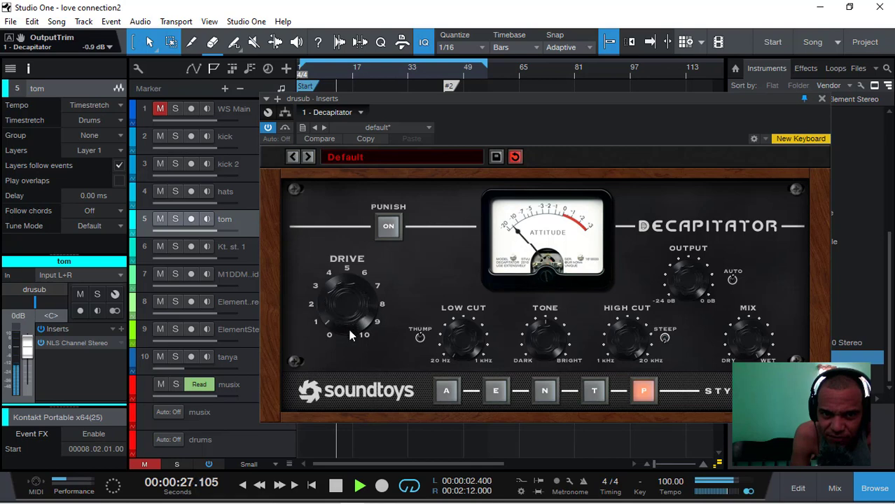
pyautogui.click(390, 228)
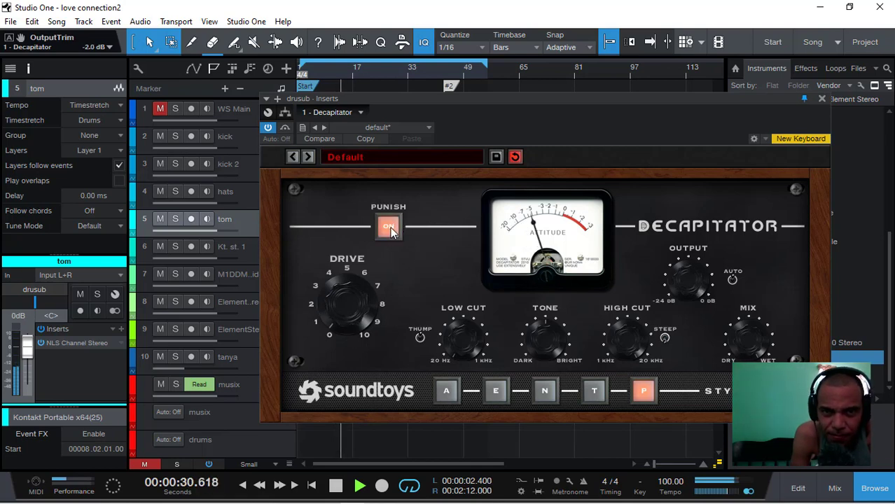
# - Switch off Punish on the drusub bus's Decapitator, listen to the result and close the plug-in
pyautogui.click(390, 228)
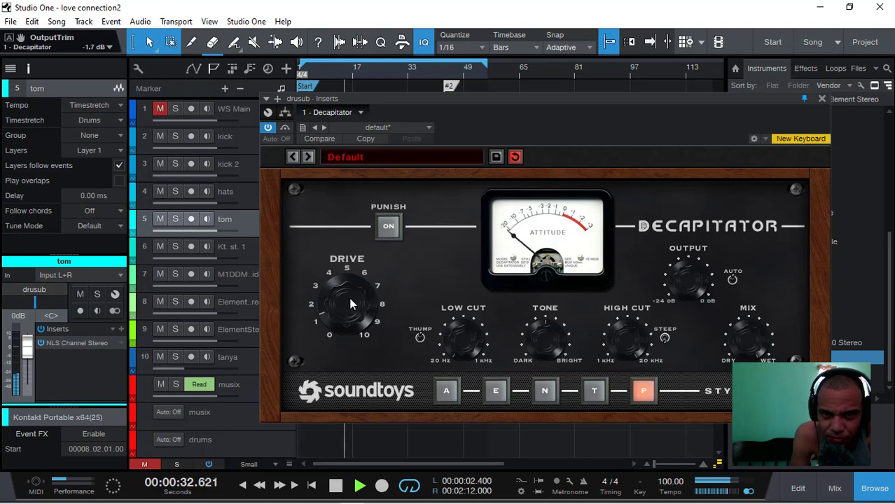
pyautogui.click(290, 130)
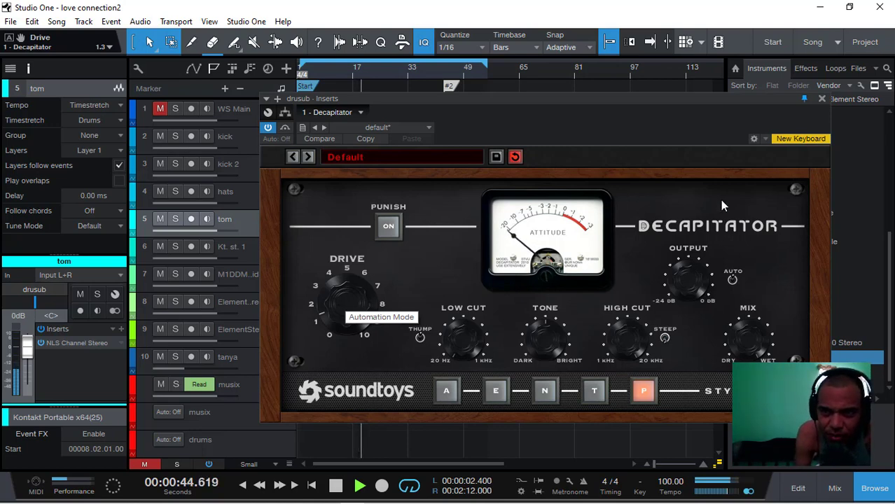
pyautogui.click(822, 99)
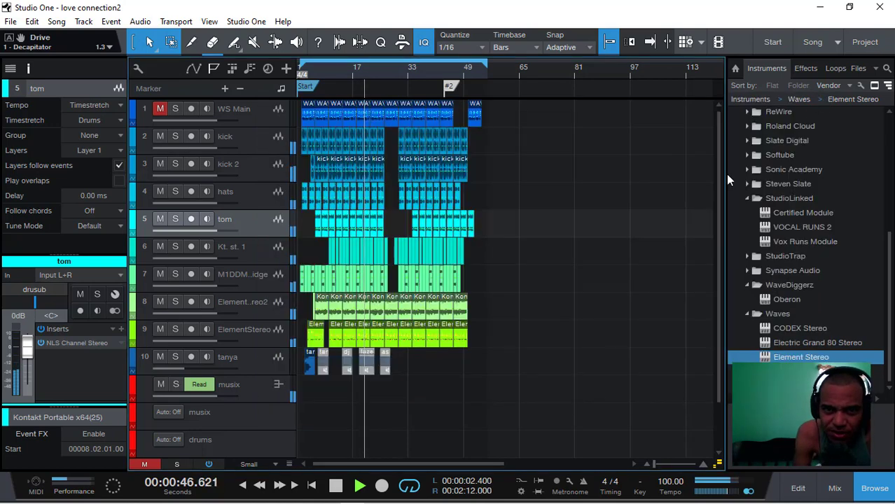
# - Unmute the WS Main track and look over the bus channels in the console during playback
pyautogui.click(253, 114)
pyautogui.click(160, 110)
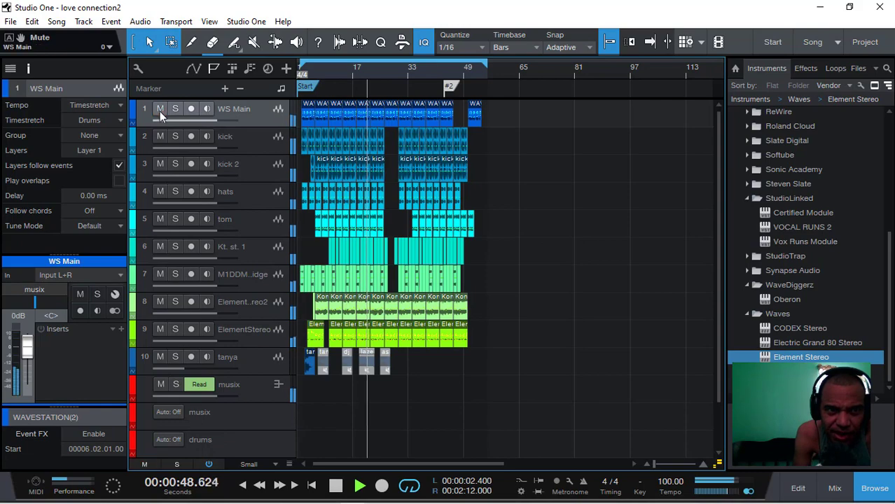
pyautogui.click(835, 488)
pyautogui.click(587, 476)
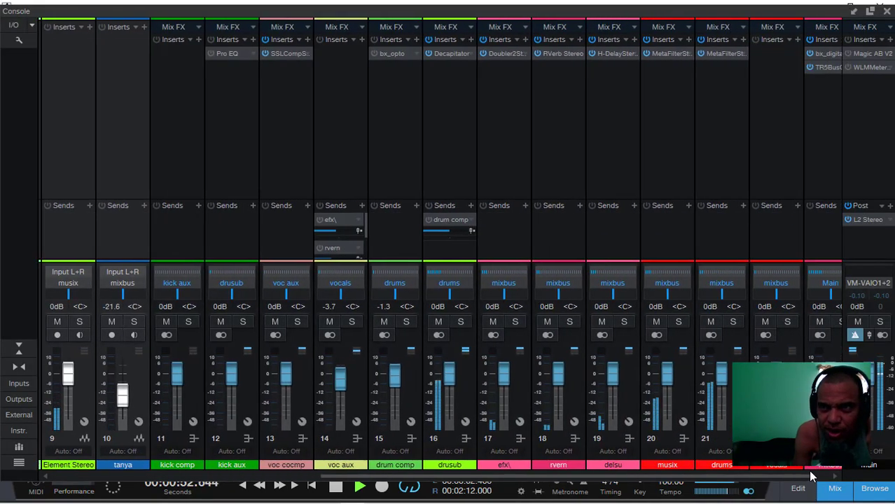
pyautogui.click(886, 12)
# - Listen to the full mix from about bar 26 to bar 40, pausing and resuming once, with the whole arrangement in view
pyautogui.moveTo(655, 464); pyautogui.dragTo(661, 464)
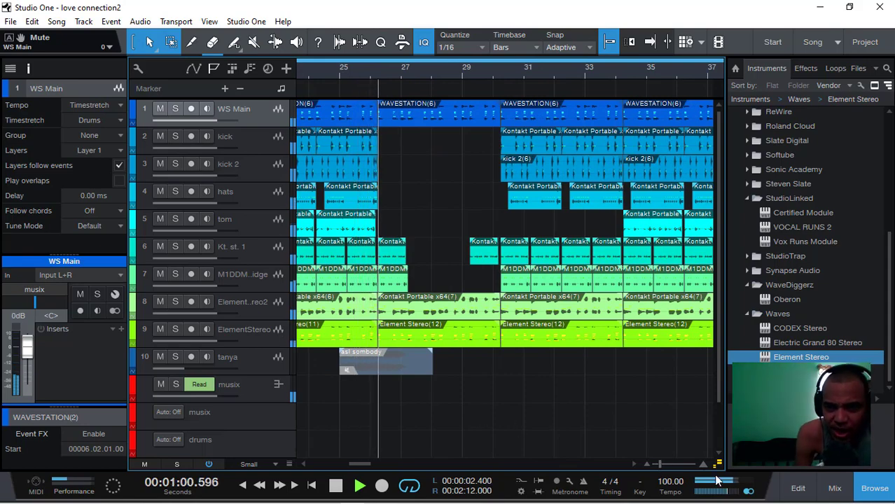
pyautogui.moveTo(660, 464); pyautogui.dragTo(655, 459)
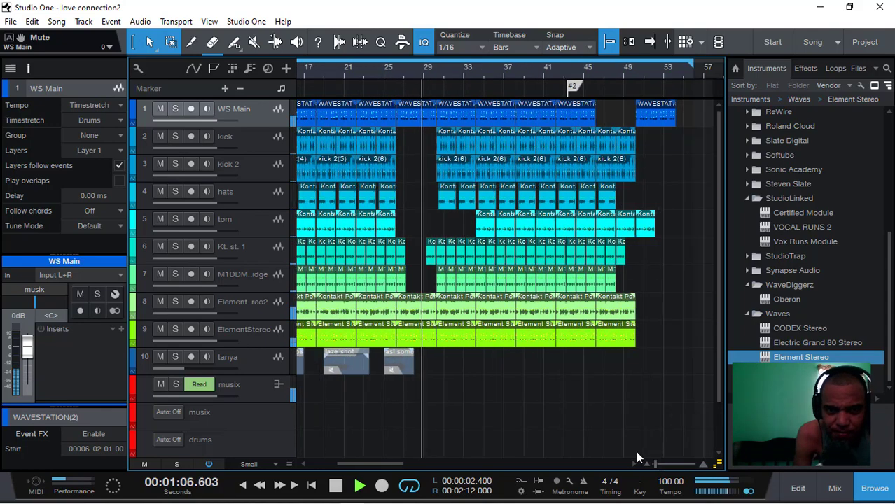
pyautogui.moveTo(414, 475); pyautogui.dragTo(384, 461)
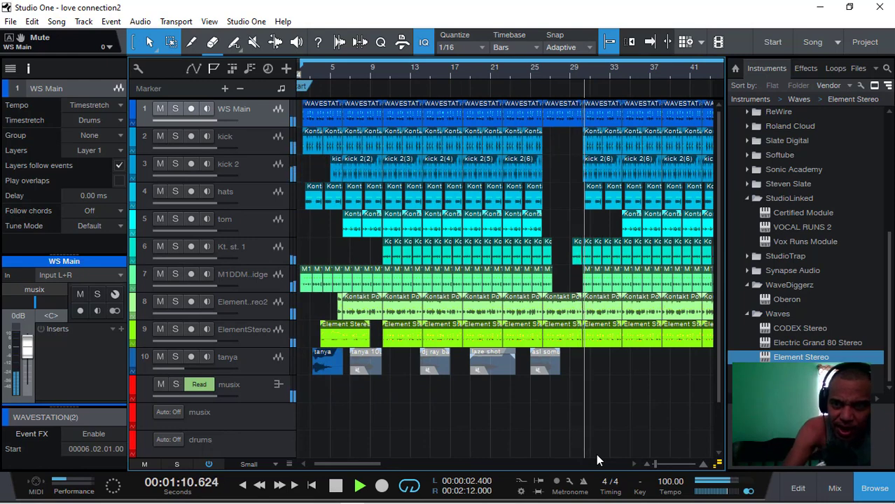
pyautogui.press('space')
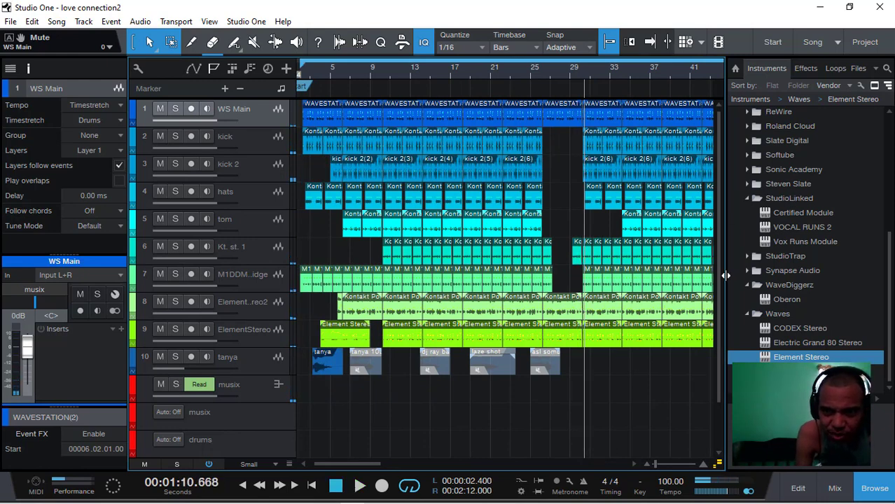
pyautogui.press('space')
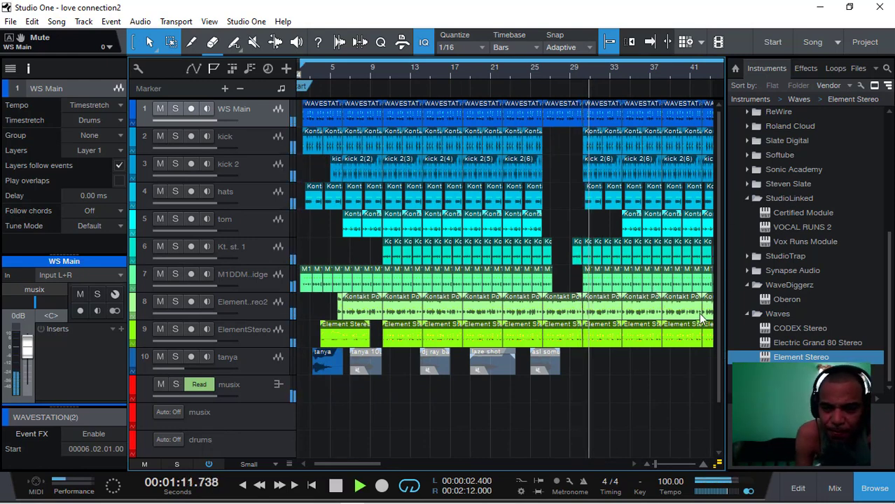
pyautogui.click(655, 464)
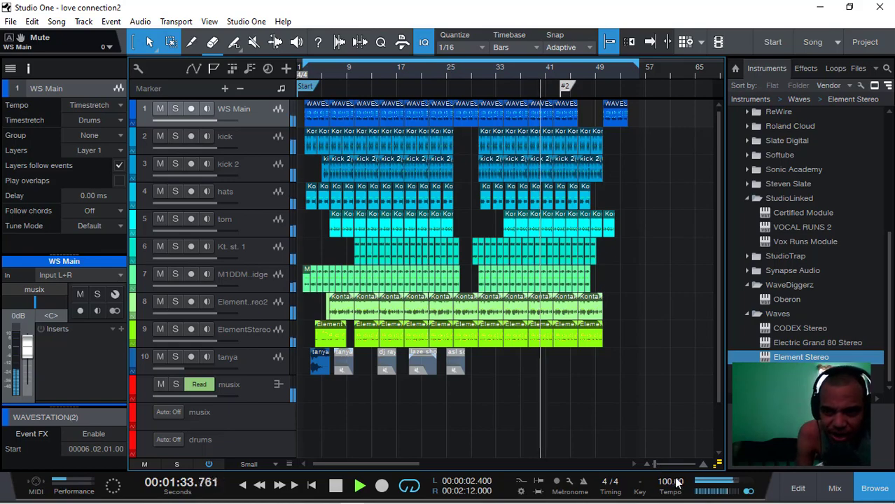
pyautogui.moveTo(653, 465); pyautogui.dragTo(650, 465)
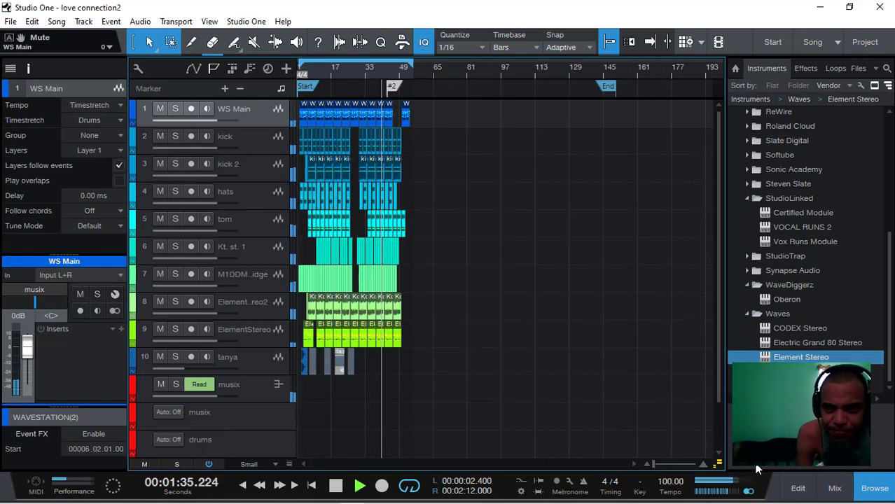
# - Inspect the L2 Ultramaximizer's levels and attenuation on the Main output's post-fader insert, and return to the arrangement
pyautogui.click(828, 489)
pyautogui.moveTo(532, 477); pyautogui.dragTo(861, 477)
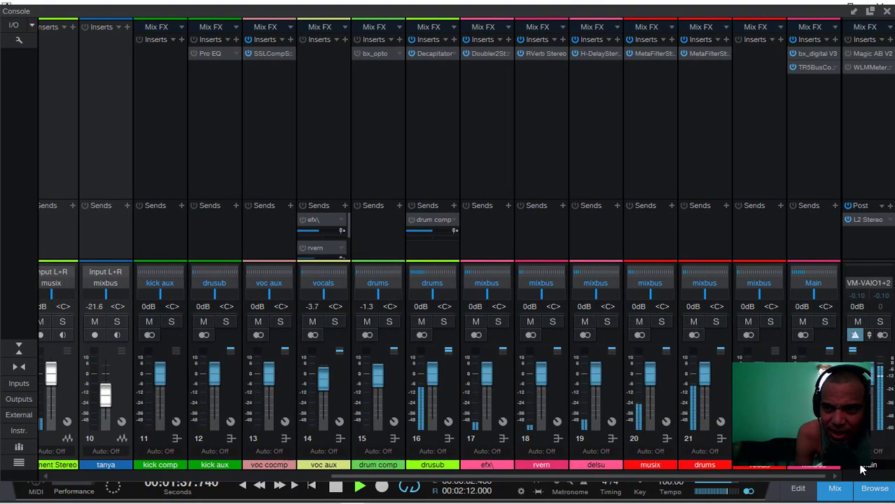
pyautogui.click(863, 220)
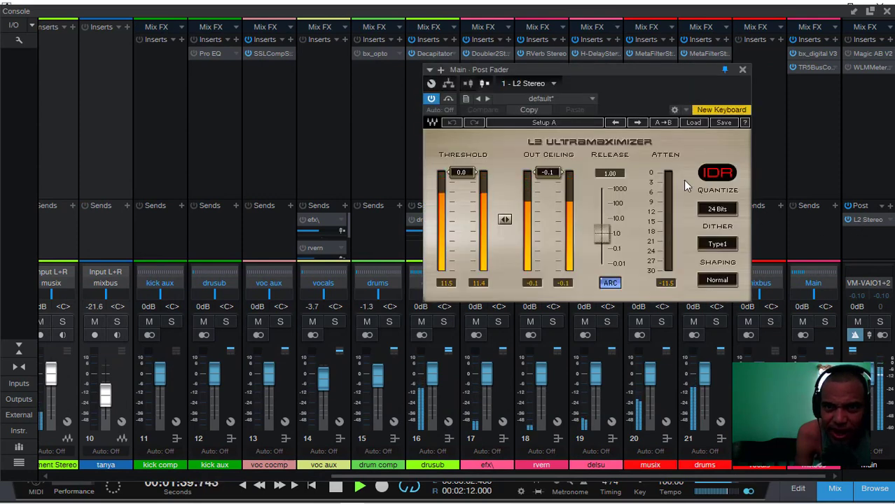
pyautogui.click(743, 71)
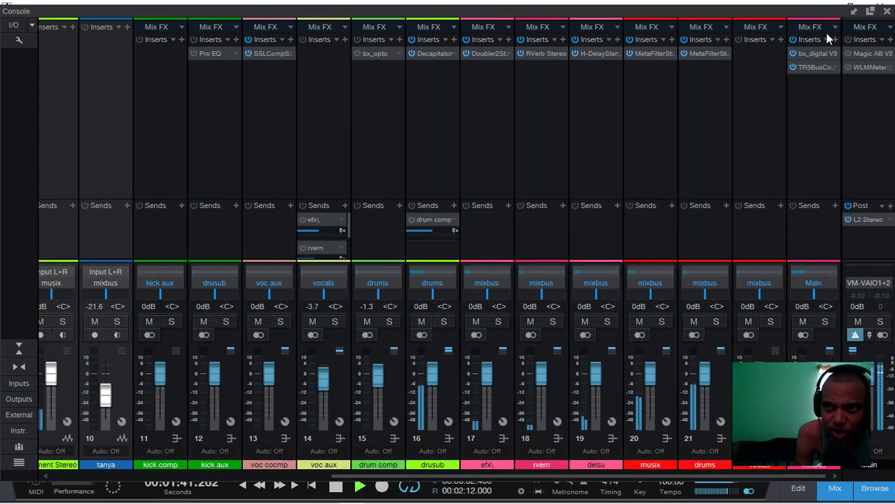
pyautogui.click(884, 12)
pyautogui.moveTo(366, 503)
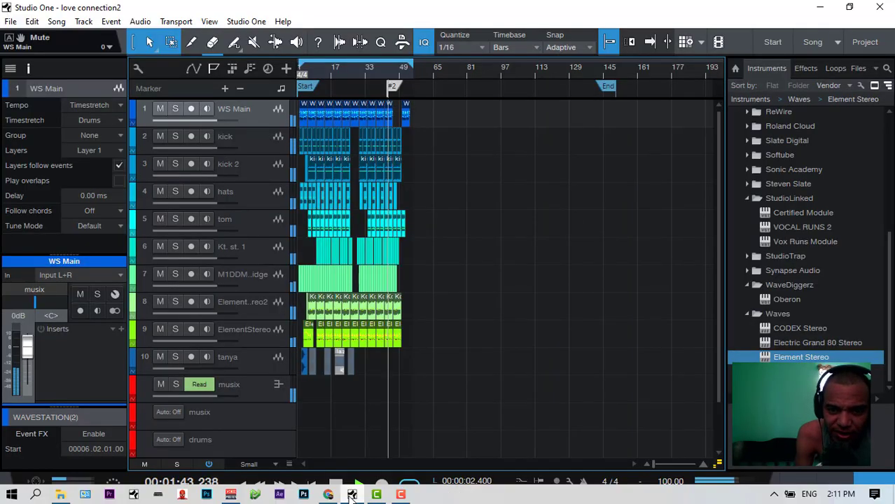
pyautogui.click(400, 495)
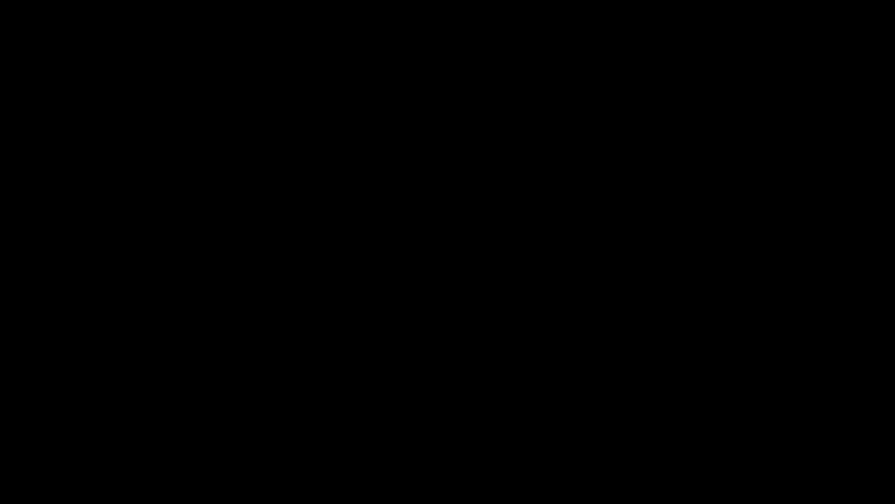